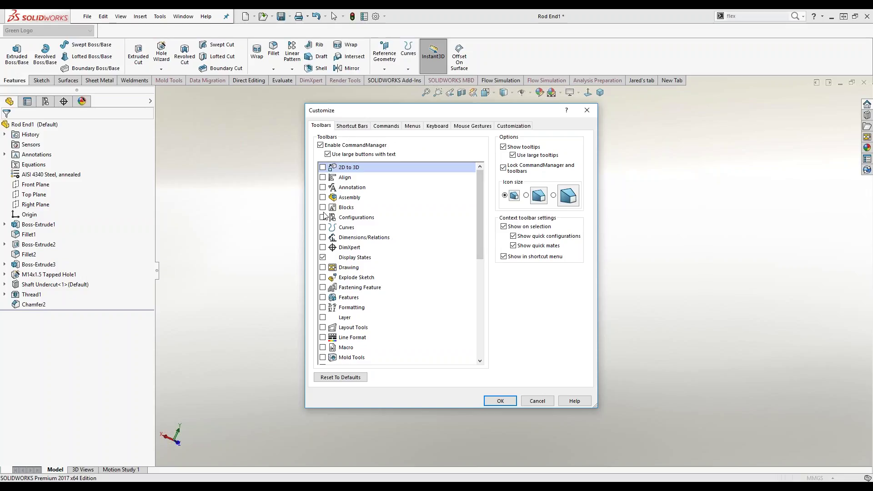
- Show the Assembly, Blocks and Configurations toolbars and hide them again
click(322, 197)
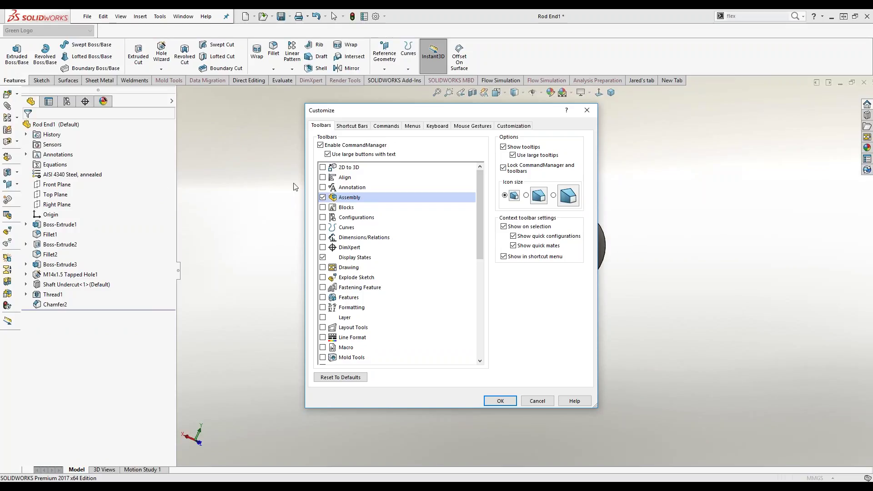
click(323, 197)
click(323, 207)
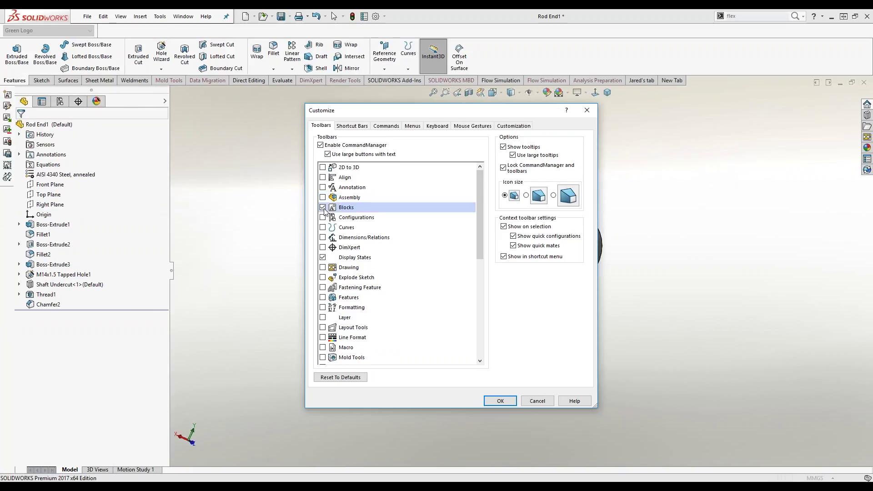
click(323, 217)
click(323, 197)
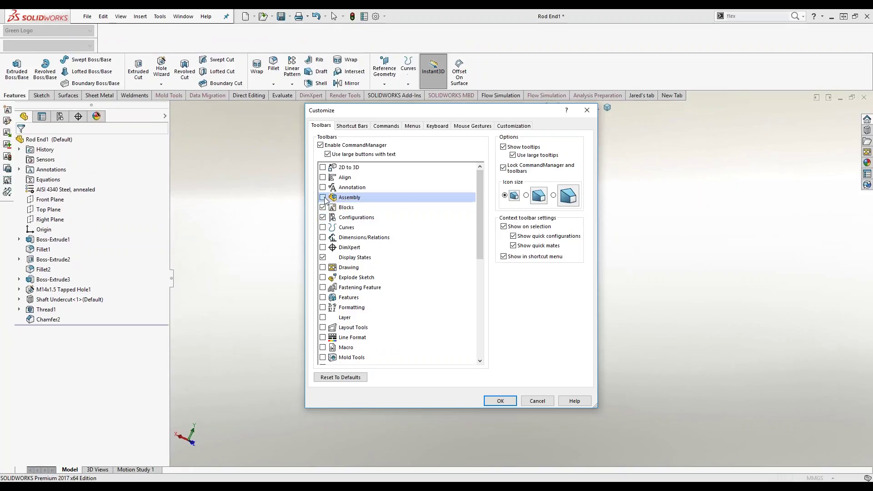
click(323, 198)
click(323, 207)
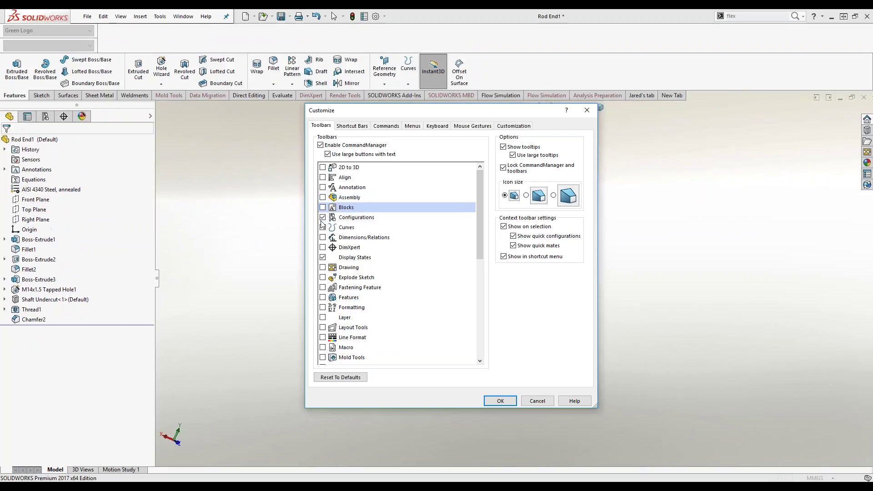
click(323, 217)
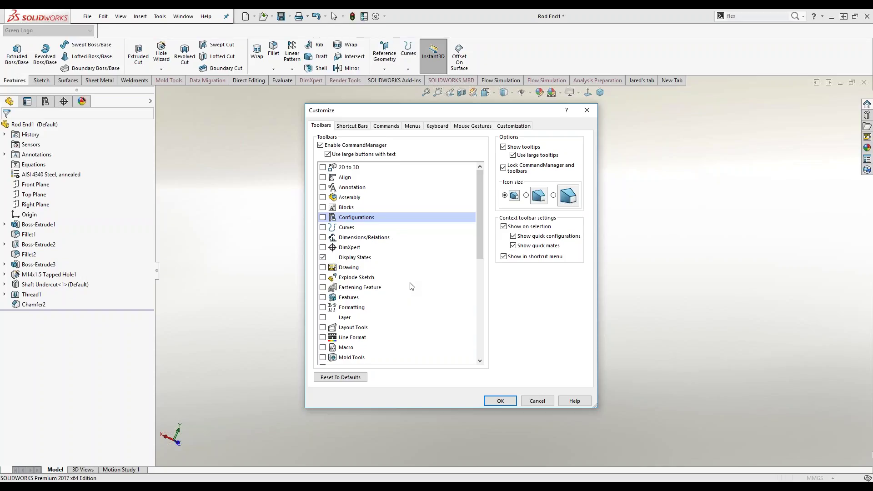
scroll(381, 312, down, 2)
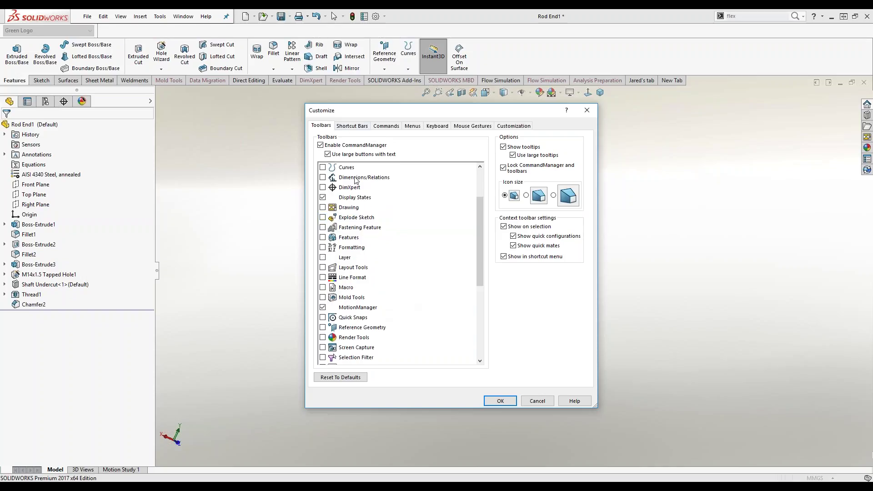
- Add the Hole Wizard command to the end of the part shortcut bar
click(352, 126)
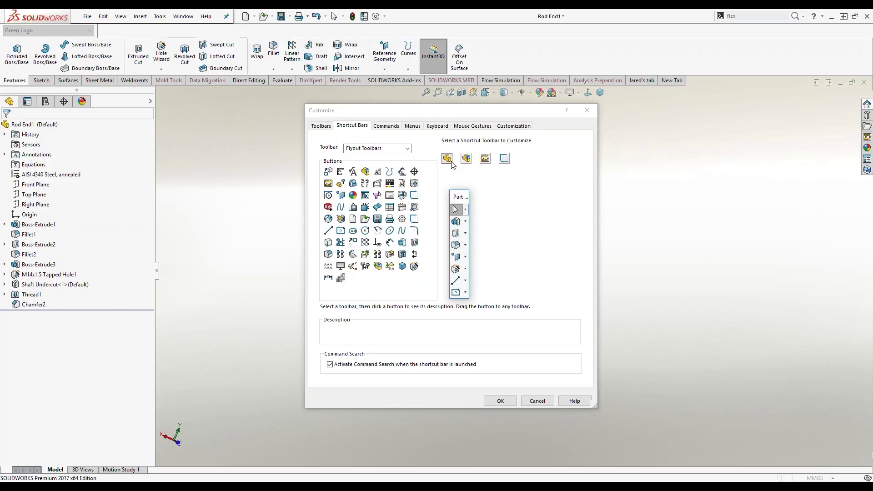
click(465, 160)
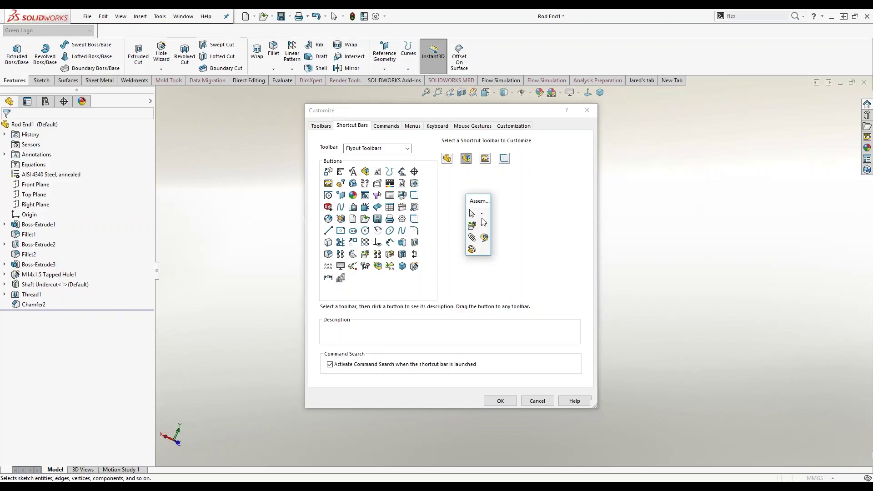
click(485, 158)
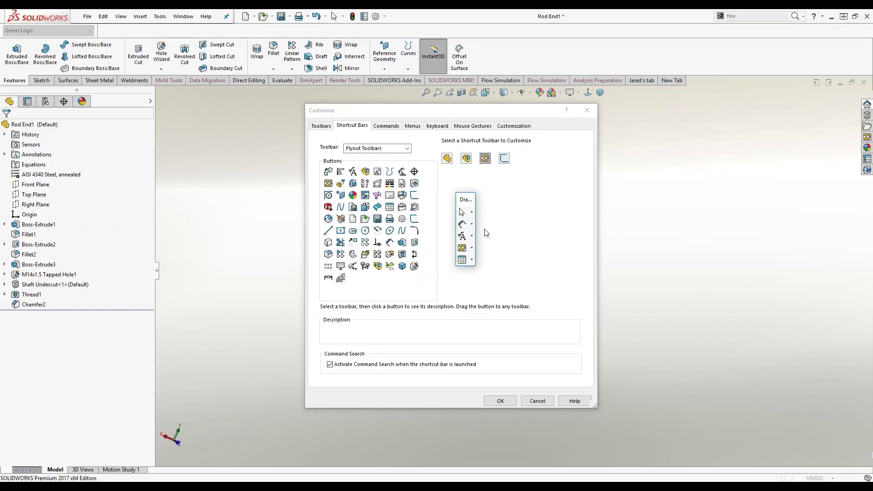
click(451, 160)
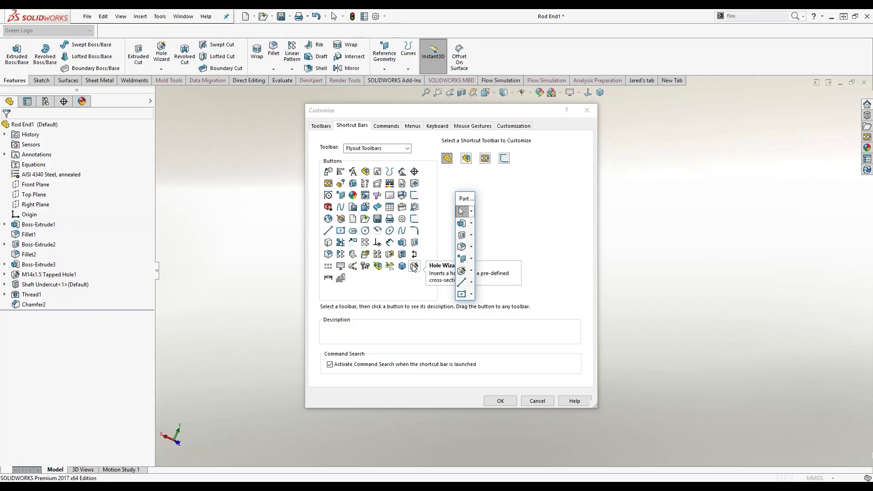
drag(414, 266, 472, 307)
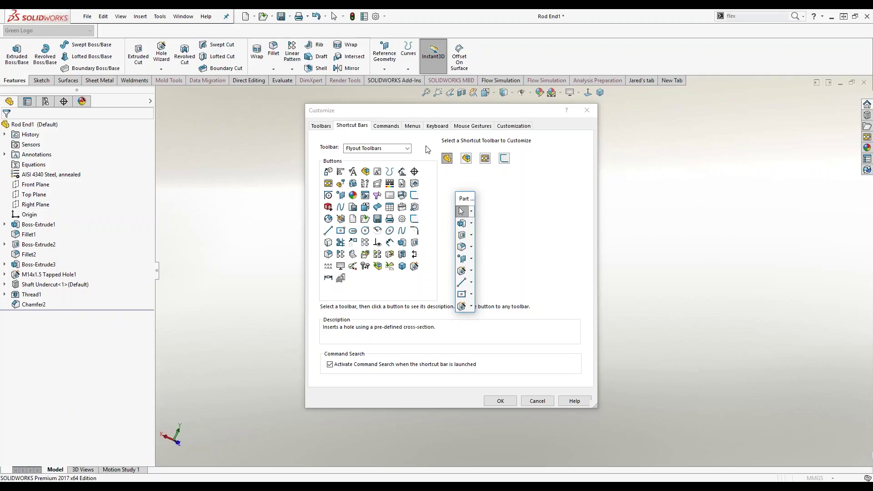
- Add the Mold Tools command Parting Surfaces to the Features CommandManager beside Offset On Surface and remove it again
click(387, 126)
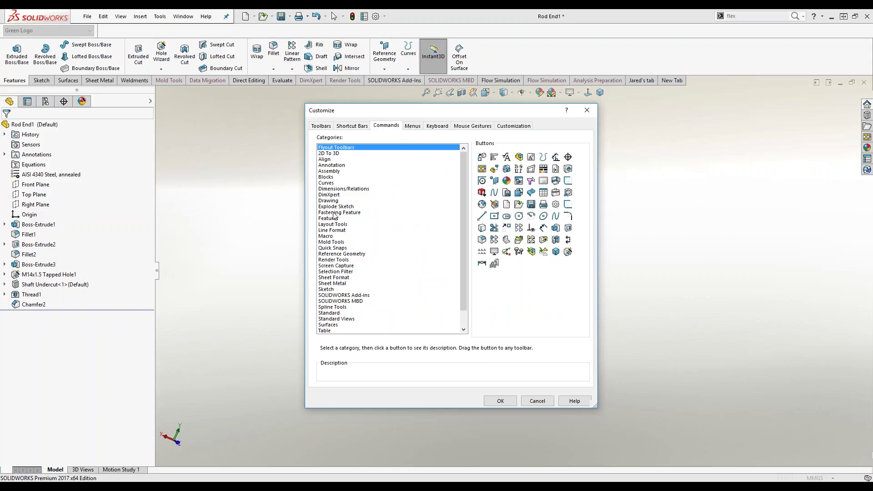
scroll(350, 279, down, 1)
scroll(359, 283, up, 1)
click(335, 243)
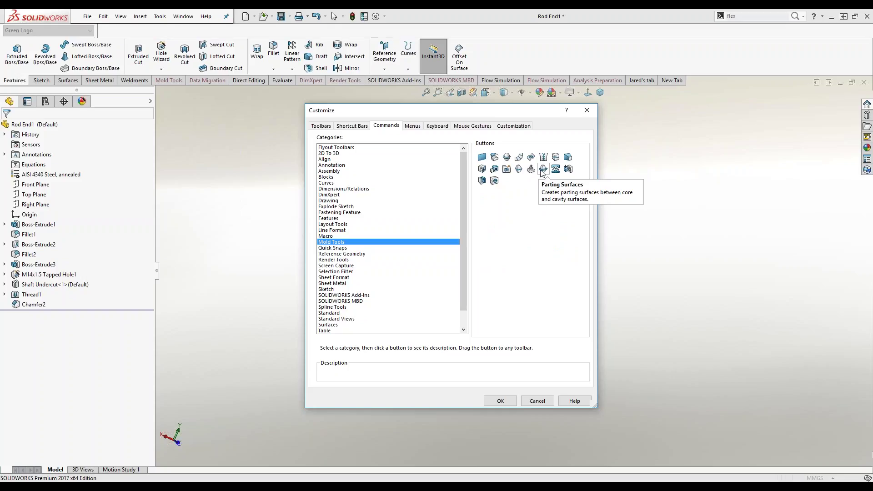
mouse_move(543, 172)
mouse_down()
mouse_move(545, 154)
mouse_move(502, 53)
mouse_move(494, 58)
mouse_up()
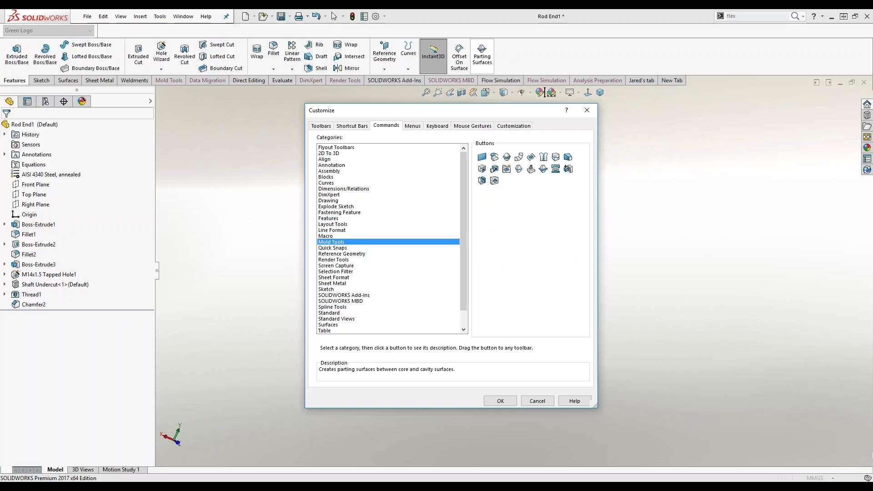
drag(531, 169, 531, 212)
drag(486, 58, 563, 238)
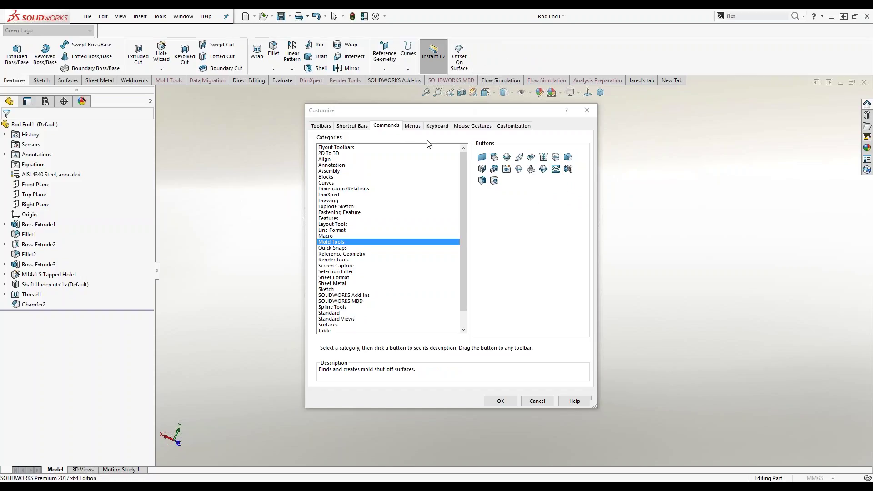
- Review the customizable menu commands in the File, Edit, View, Insert, Tools, Window and Help categories
click(412, 126)
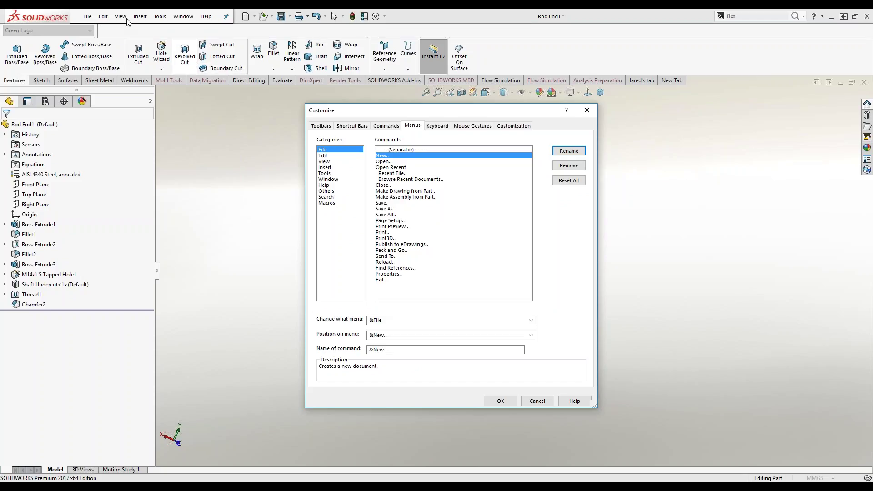
click(322, 156)
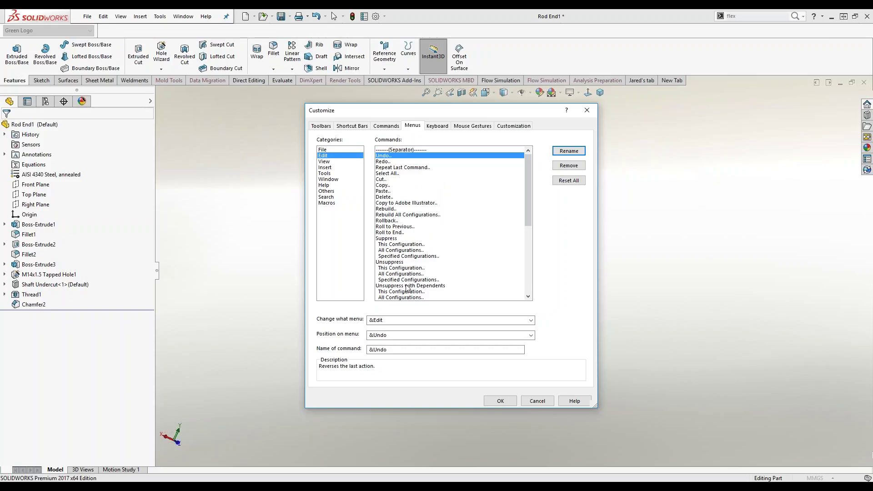
click(325, 162)
click(326, 168)
click(325, 175)
click(327, 185)
click(327, 179)
click(328, 173)
click(329, 162)
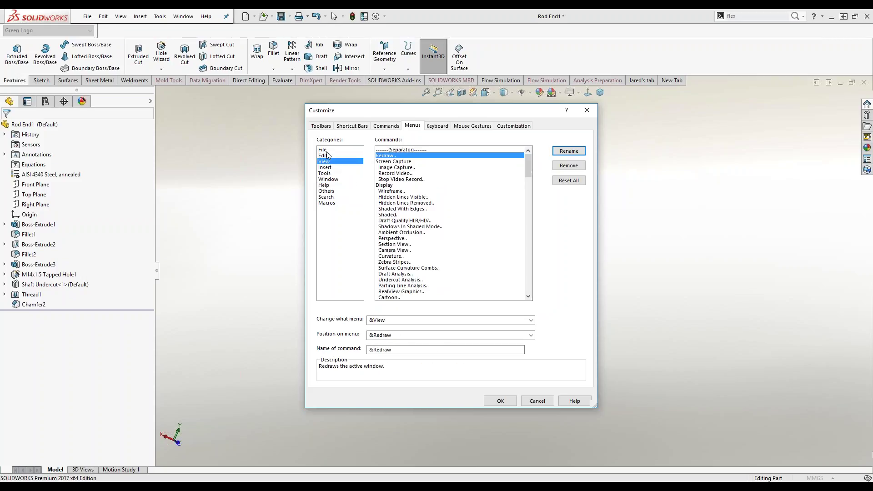
click(327, 150)
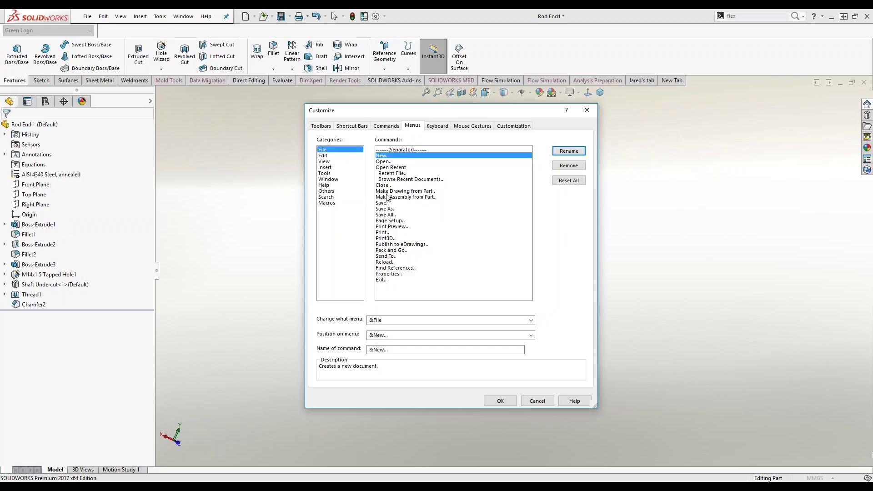
- Examine the keyboard and search shortcuts assigned to the File, Edit and View commands
click(437, 126)
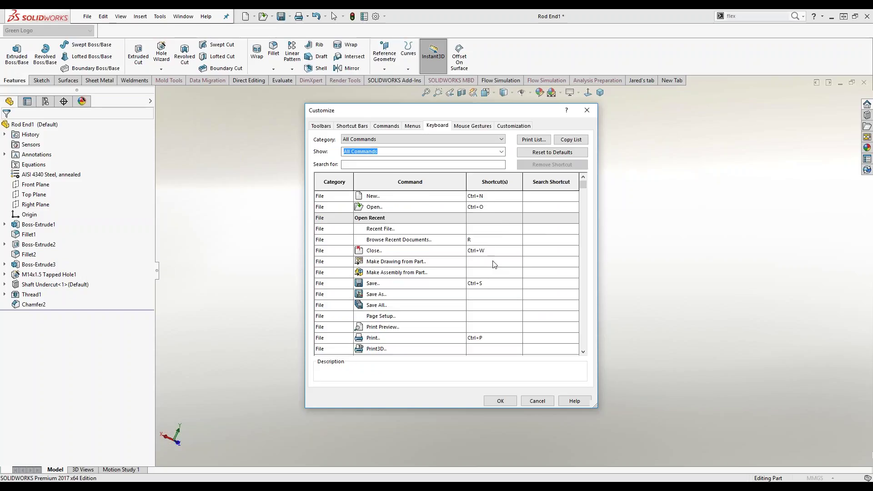
scroll(494, 265, down, 1)
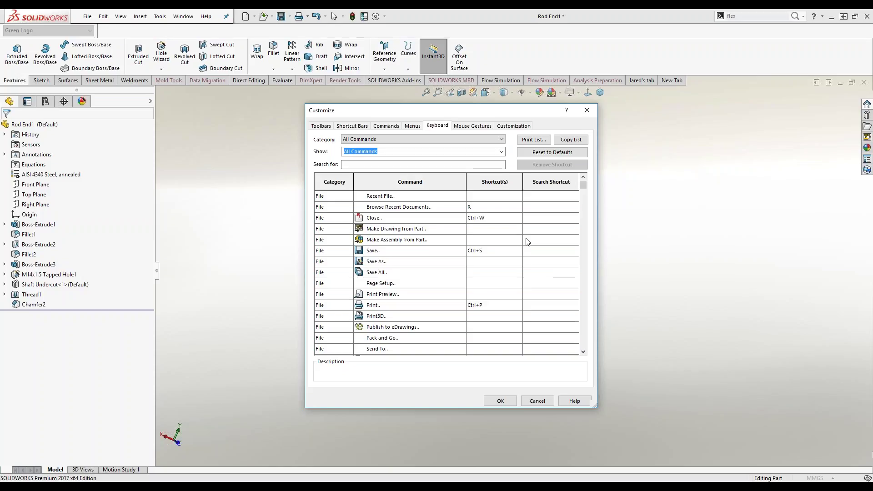
scroll(532, 245, down, 1)
scroll(456, 243, up, 1)
scroll(426, 248, down, 1)
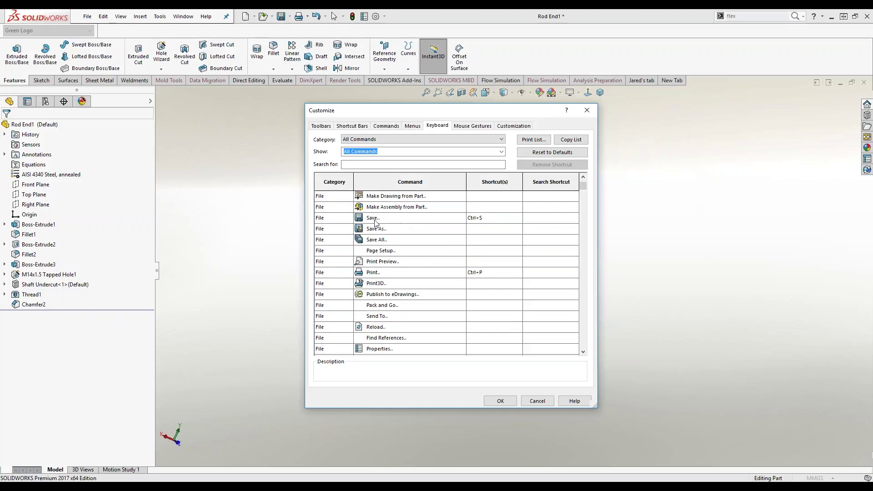
scroll(480, 280, down, 15)
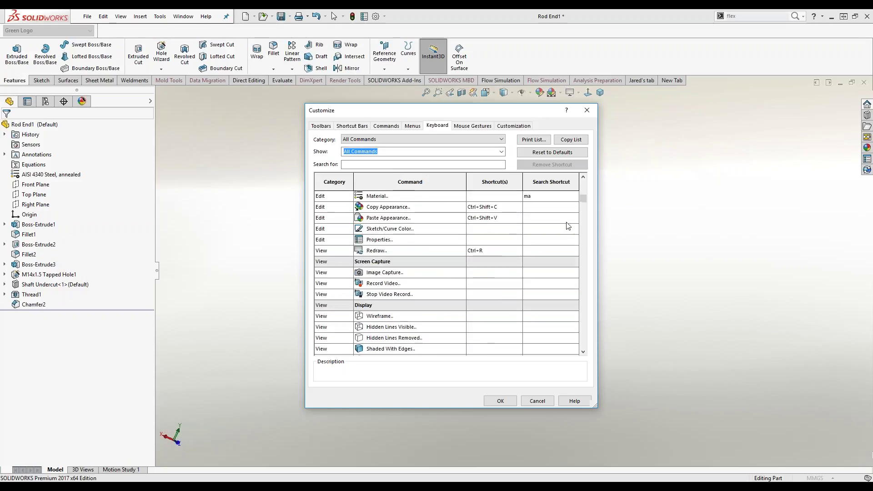
- Examine the keyboard shortcuts in the Others category, including standard views, selection filters, rebuild and zoom commands
drag(583, 197, 581, 358)
scroll(508, 303, up, 10)
scroll(512, 291, up, 10)
scroll(510, 281, down, 1)
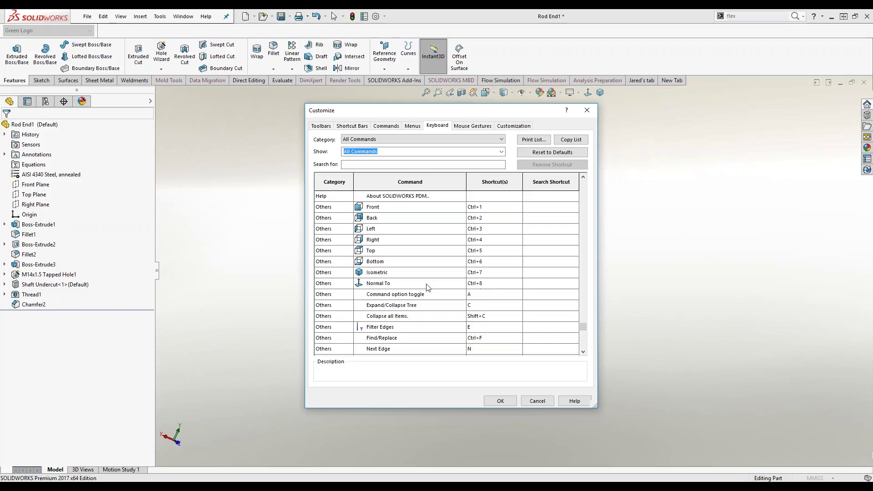
scroll(473, 330, down, 5)
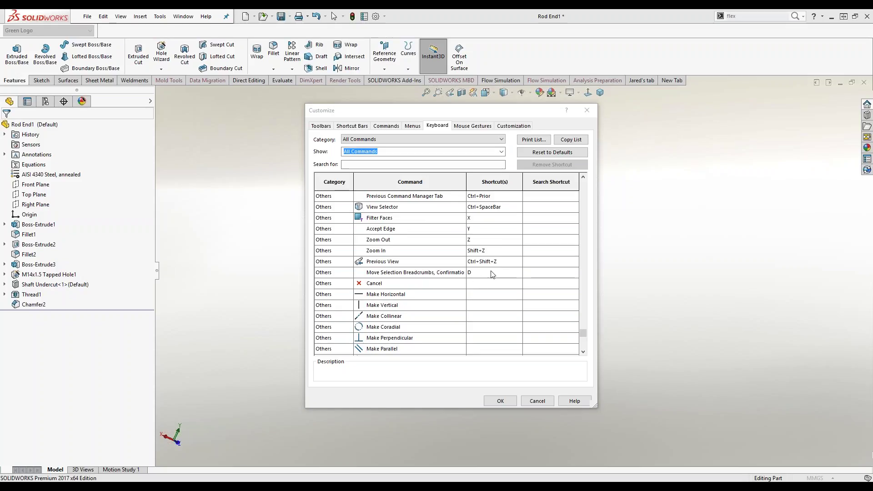
scroll(434, 273, up, 5)
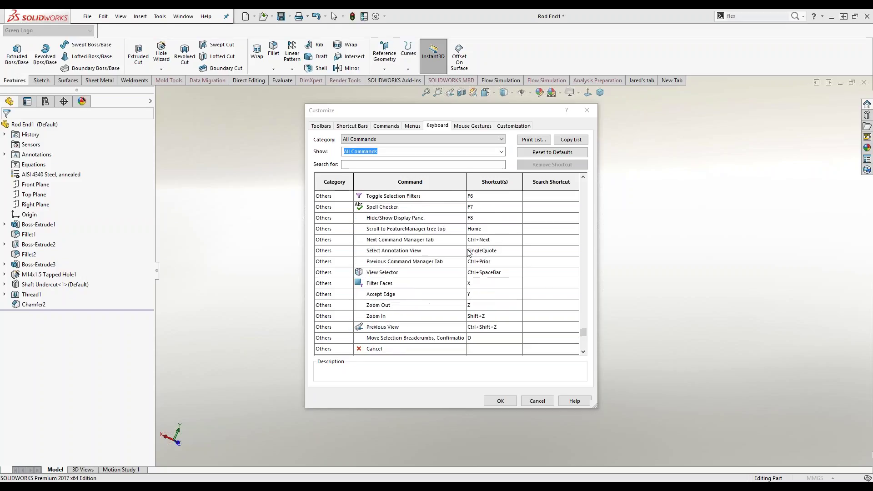
scroll(469, 264, up, 2)
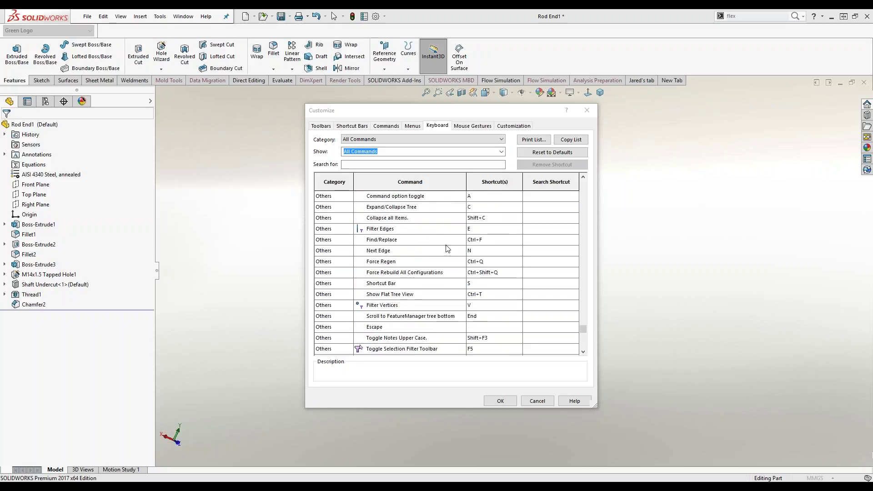
scroll(408, 274, up, 2)
scroll(437, 274, down, 1)
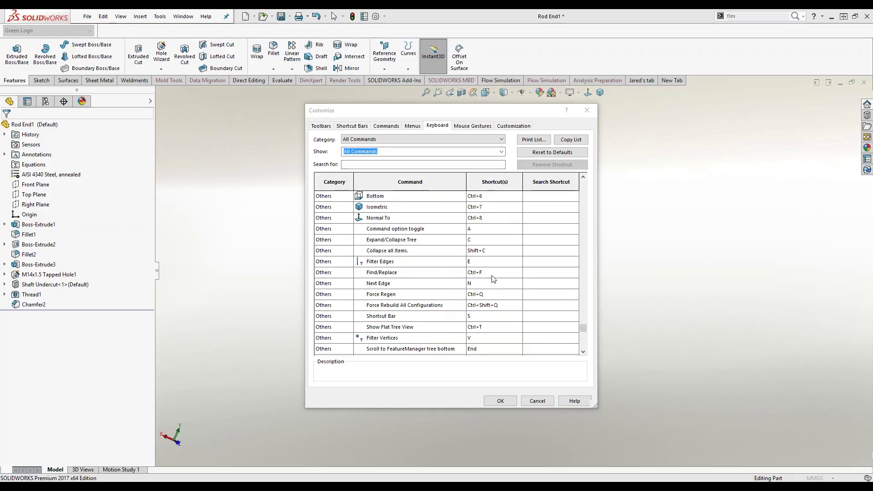
scroll(487, 325, down, 2)
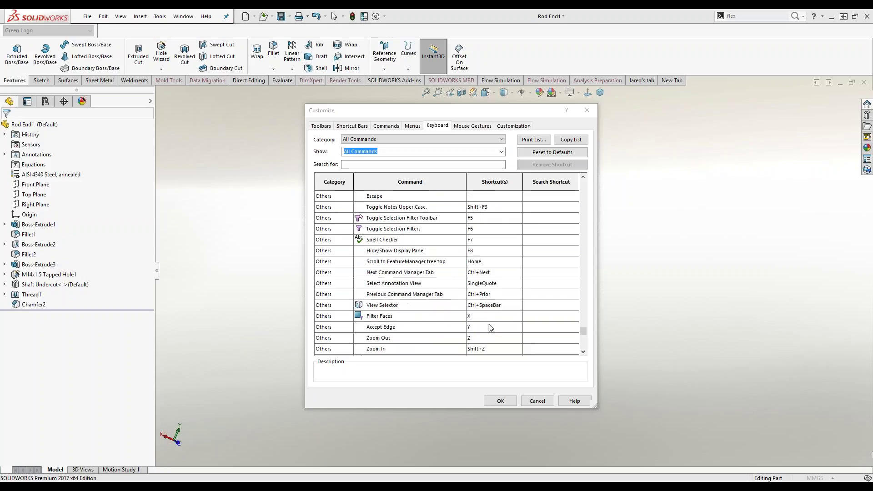
- Review the mouse gesture assignments for part, assembly, drawing and sketch across the File, Edit, View and Insert commands
click(472, 126)
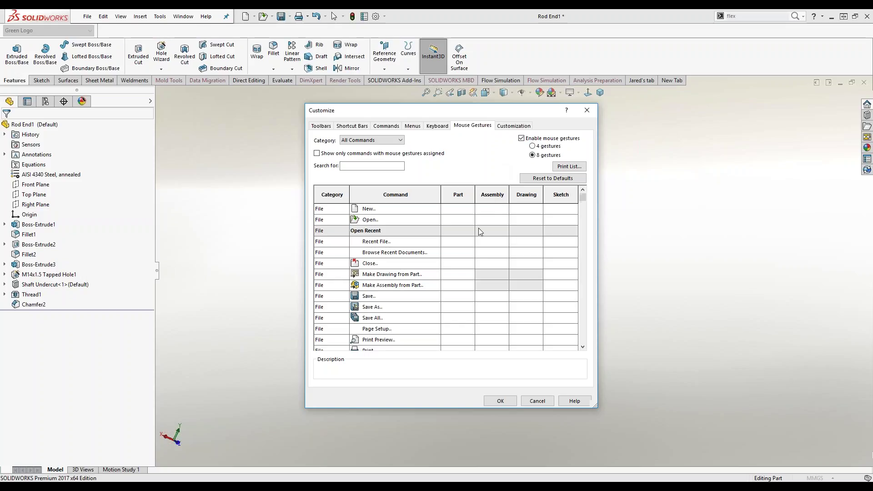
scroll(504, 273, down, 7)
scroll(500, 284, down, 10)
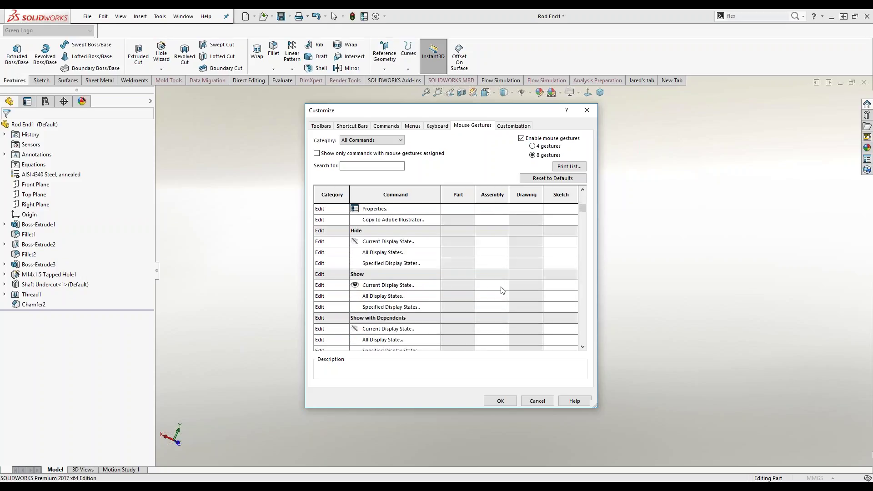
scroll(503, 289, down, 10)
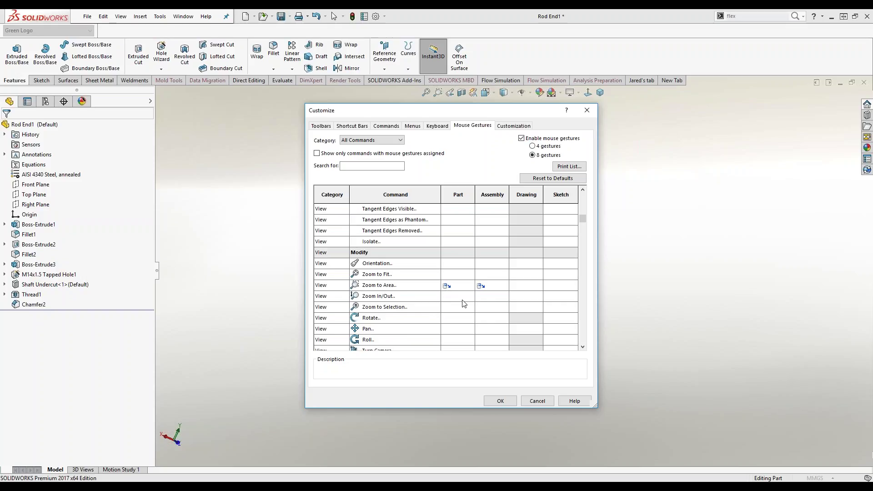
scroll(463, 300, down, 1)
scroll(454, 262, down, 15)
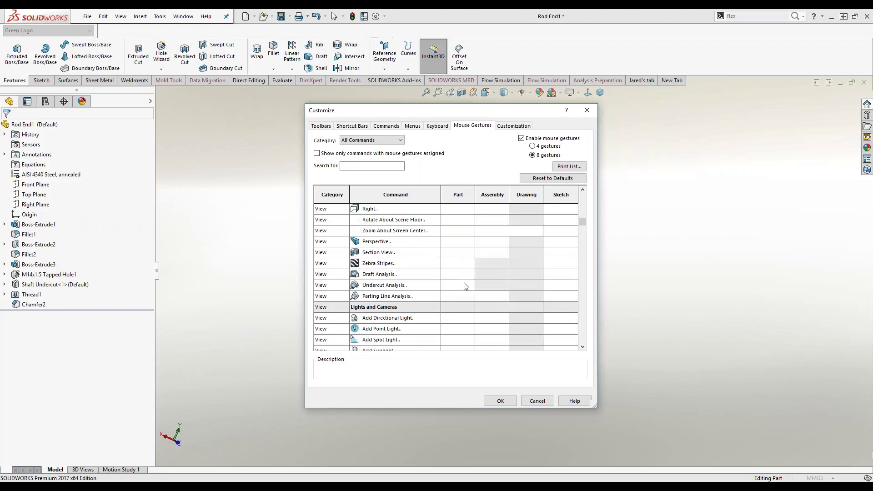
scroll(473, 271, down, 15)
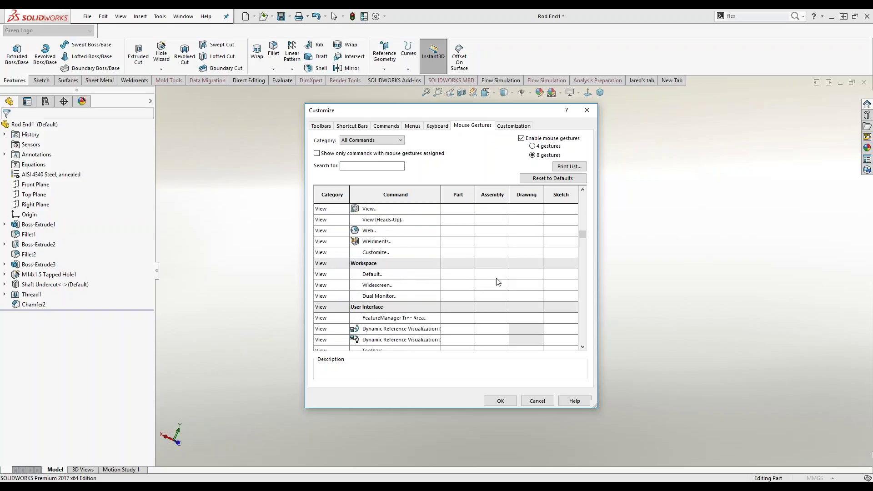
scroll(473, 271, down, 4)
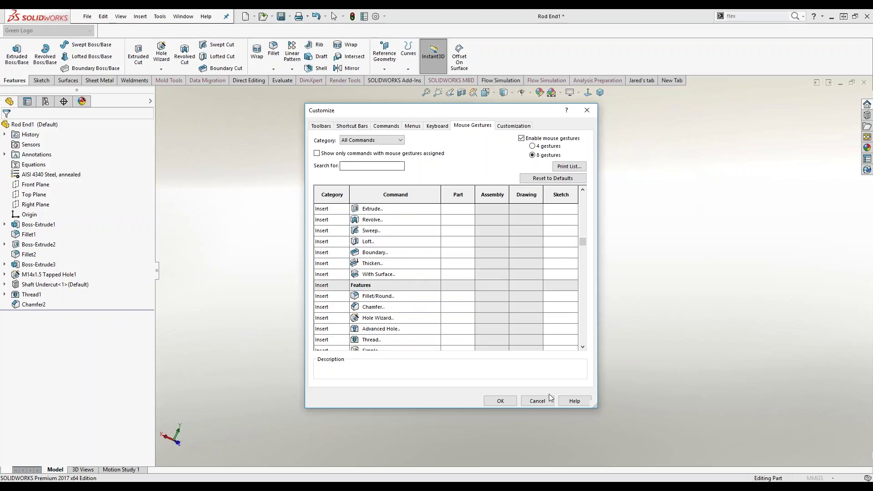
- Cancel the Customize dialog and check the part shortcut bar for the Hole Wizard command
click(537, 401)
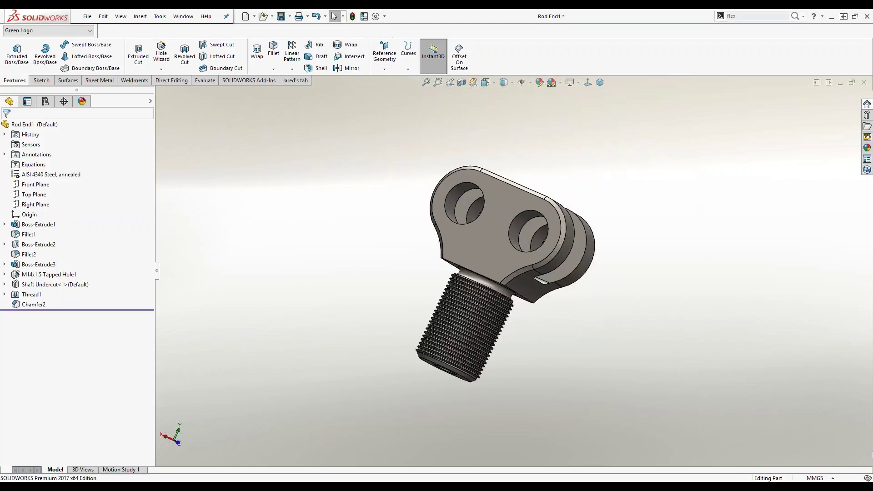
middle_drag(564, 155, 564, 136)
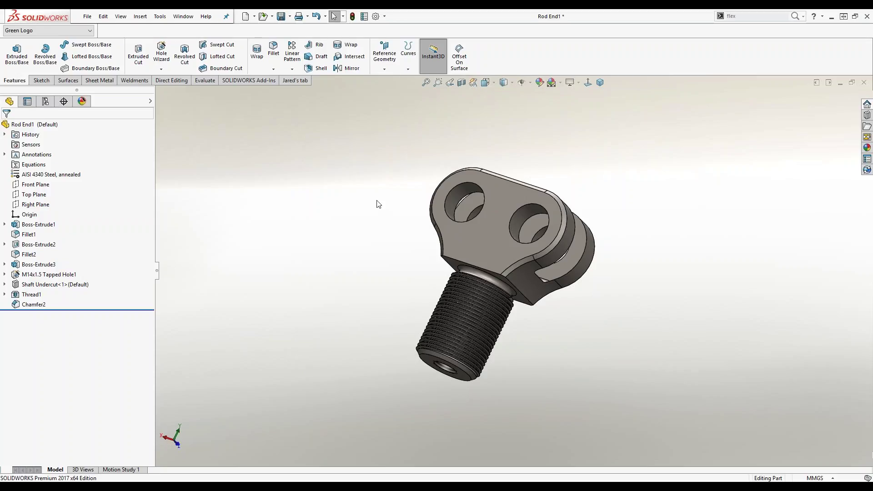
key(s)
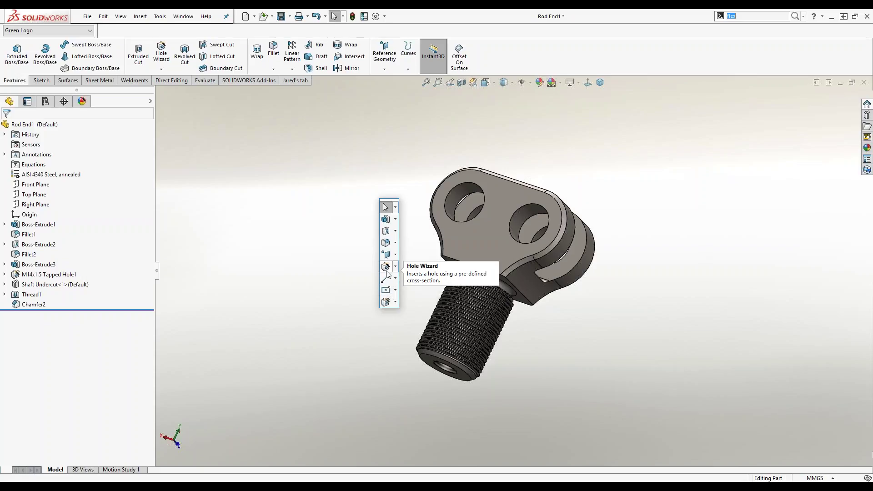
click(334, 214)
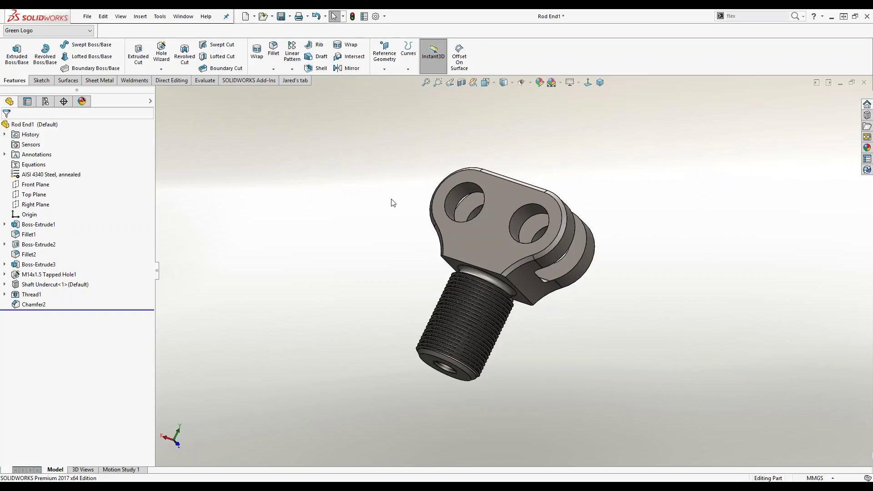
middle_drag(400, 207, 436, 207)
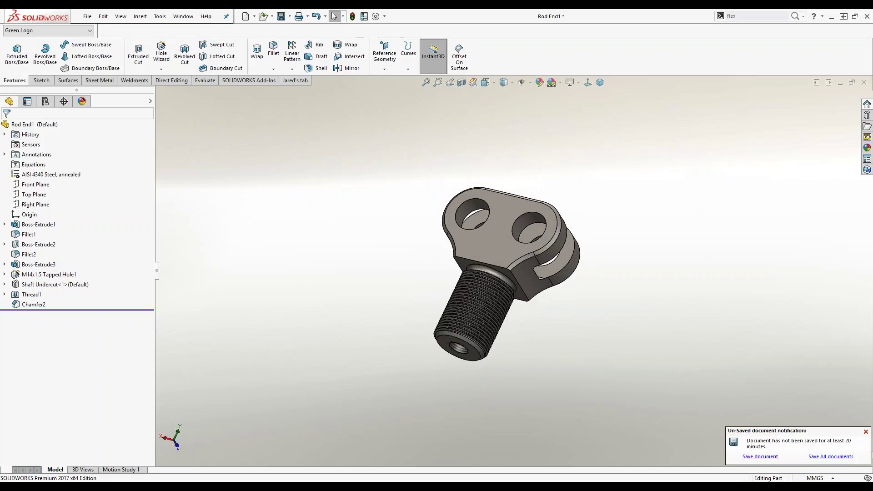
- Zoom to the area around the rod end's slot and threaded neck, and return to viewing the whole part
mouse_move(351, 153)
right_down()
mouse_move(363, 156)
mouse_move(354, 142)
mouse_move(335, 149)
mouse_move(336, 169)
mouse_move(356, 171)
mouse_move(362, 140)
mouse_move(346, 133)
mouse_move(364, 157)
right_up()
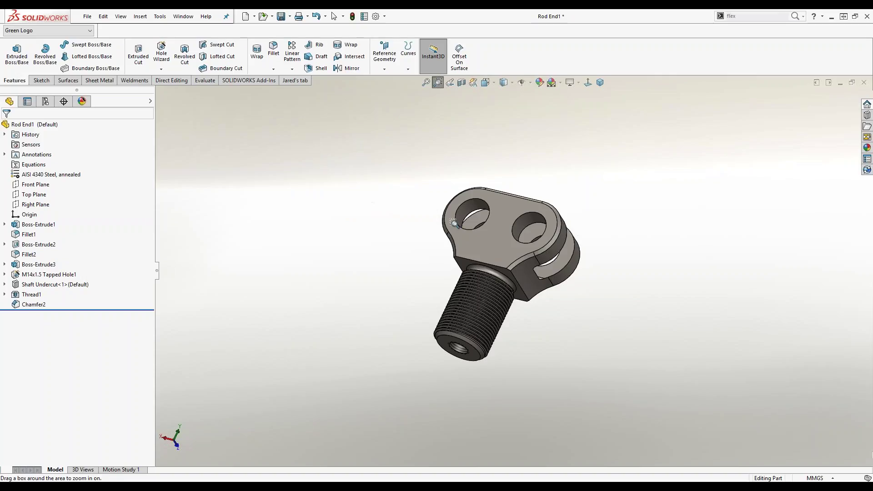
drag(480, 223, 553, 291)
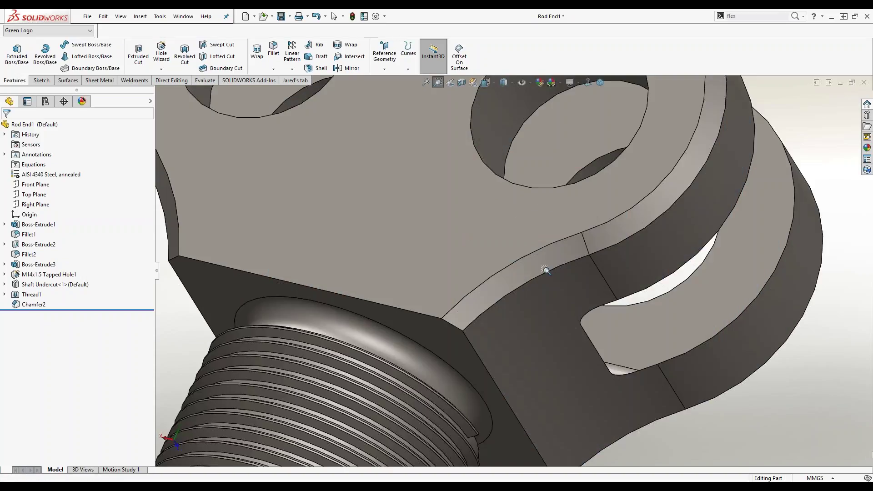
scroll(562, 292, up, 5)
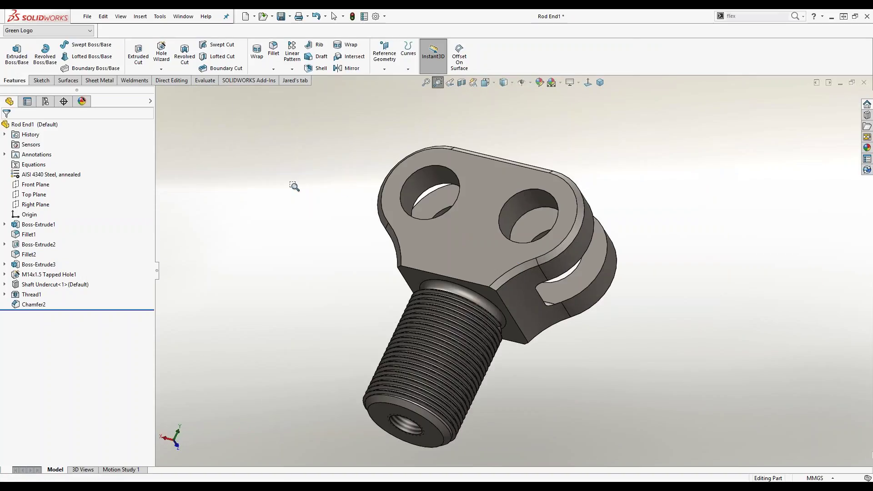
key(Escape)
scroll(468, 295, up, 2)
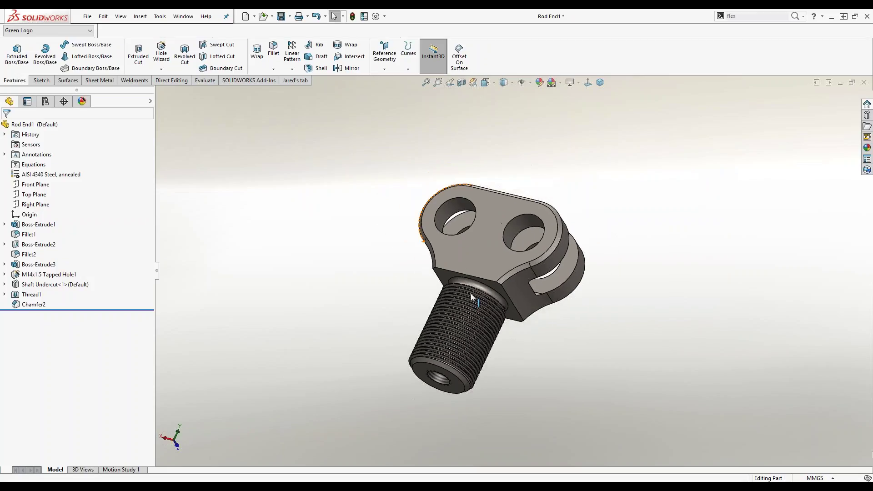
middle_drag(369, 210, 374, 191)
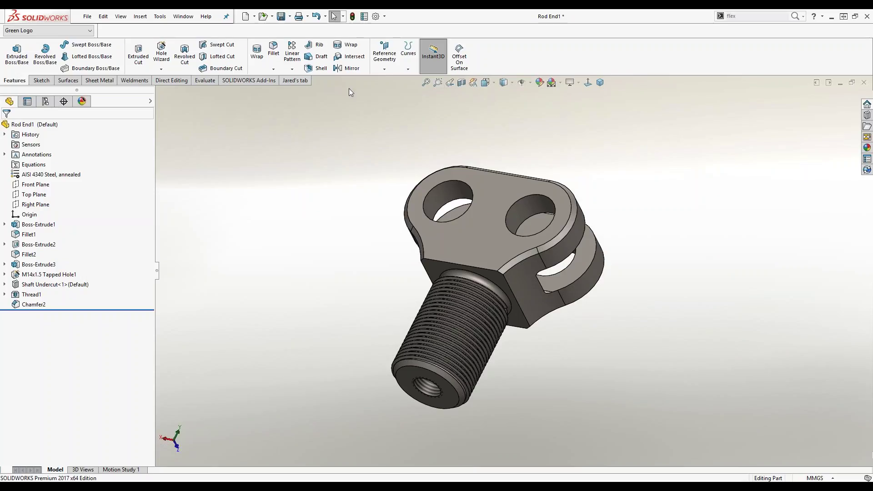
- Reopen the Customize options and add an empty CommandManager tab named Project 1
right_click(623, 61)
click(644, 87)
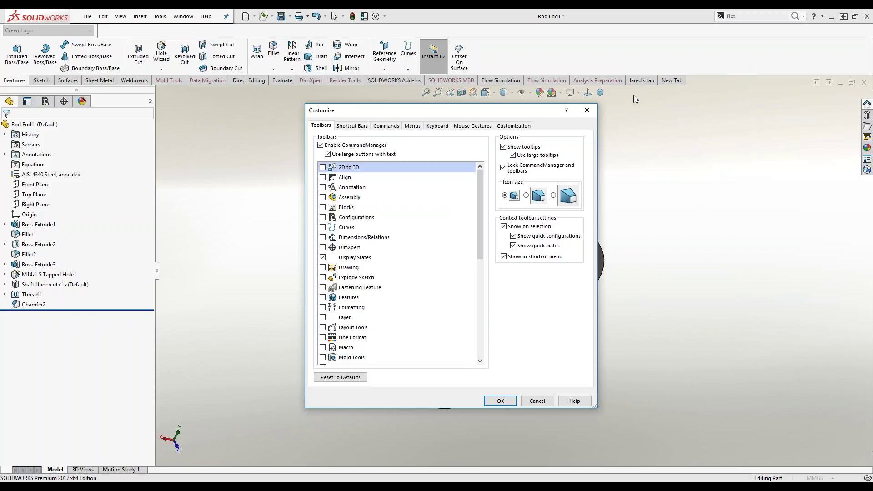
right_click(676, 82)
right_click(670, 79)
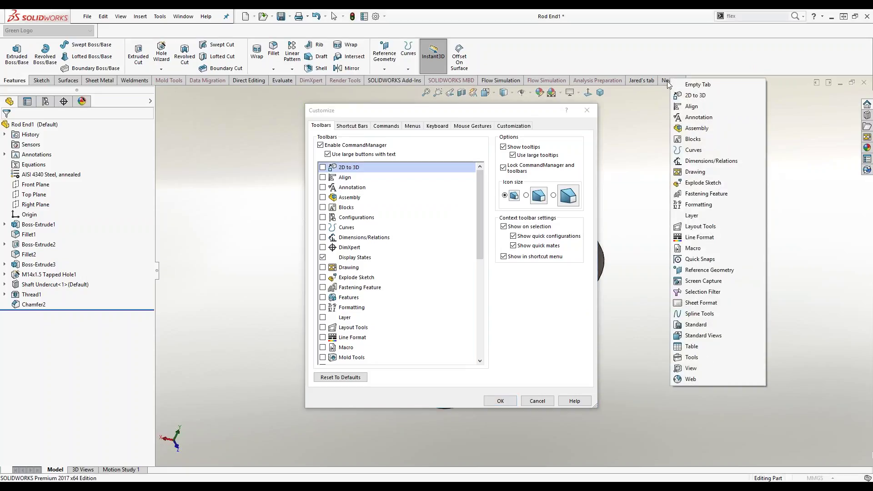
right_click(667, 86)
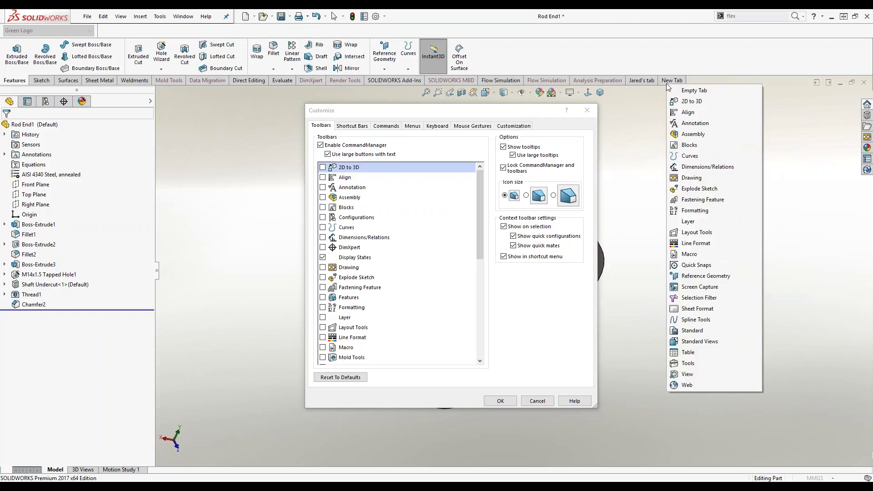
click(694, 90)
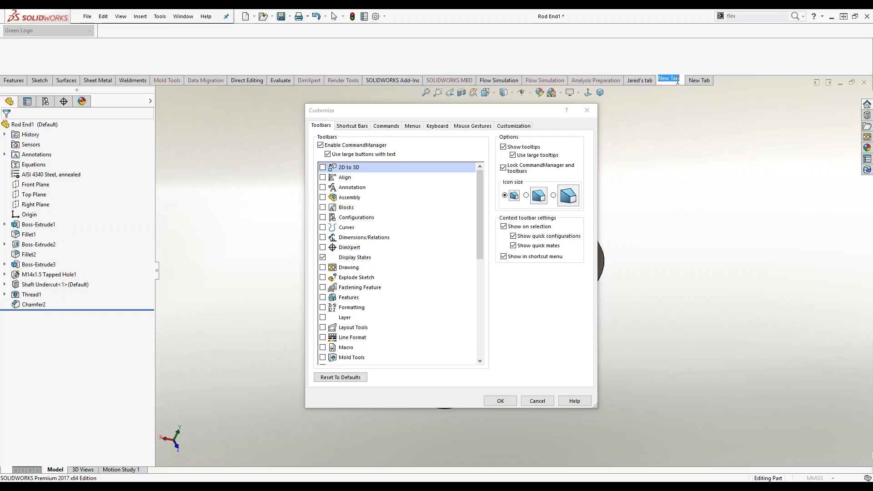
text(Project 1)
click(717, 71)
- Add the Offset On Surface command from the Layout Tools category to the Project 1 tab and accept the customization
click(387, 126)
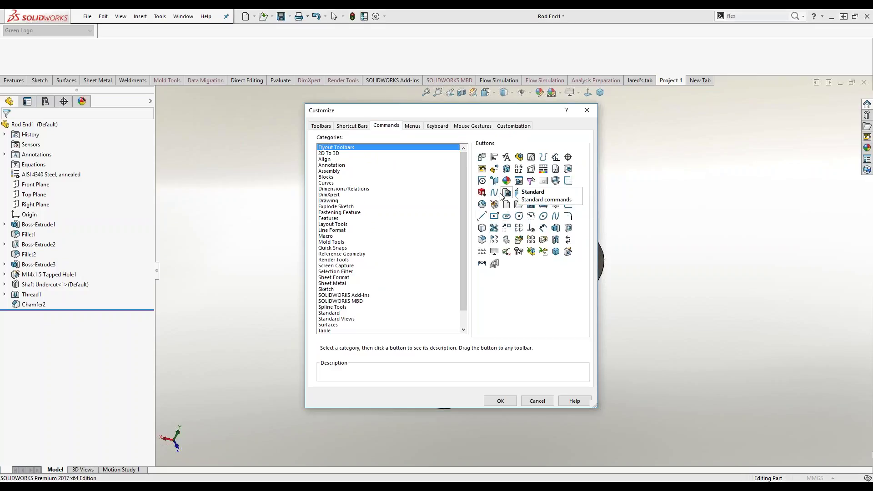
click(333, 224)
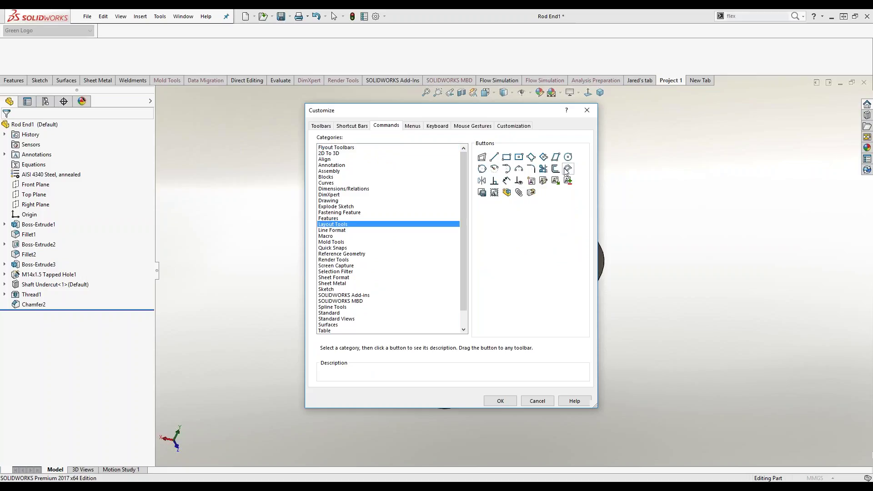
drag(568, 171, 209, 63)
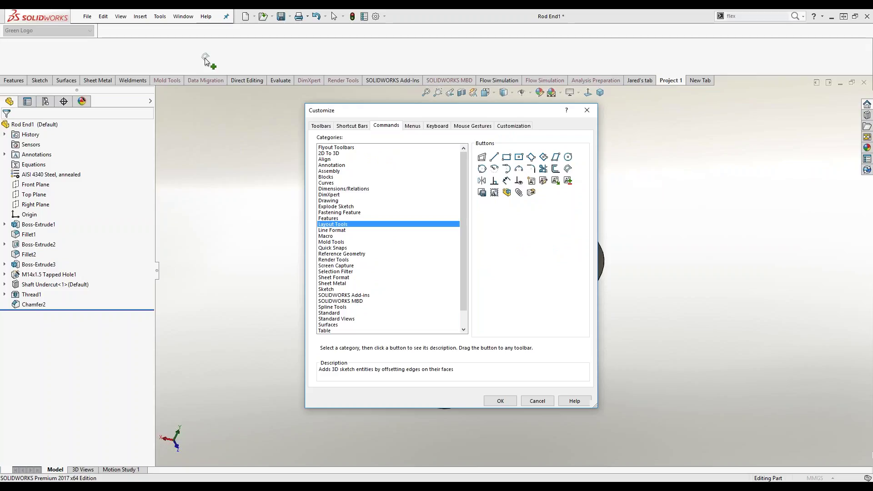
click(501, 401)
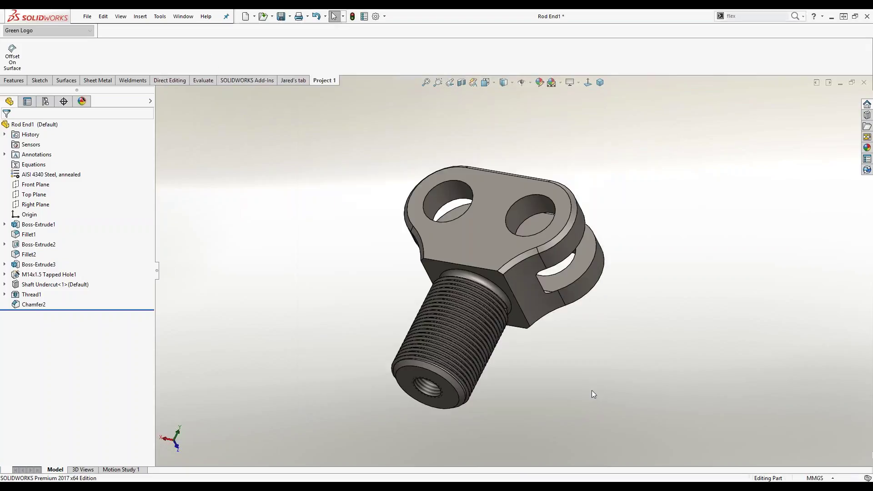
click(295, 81)
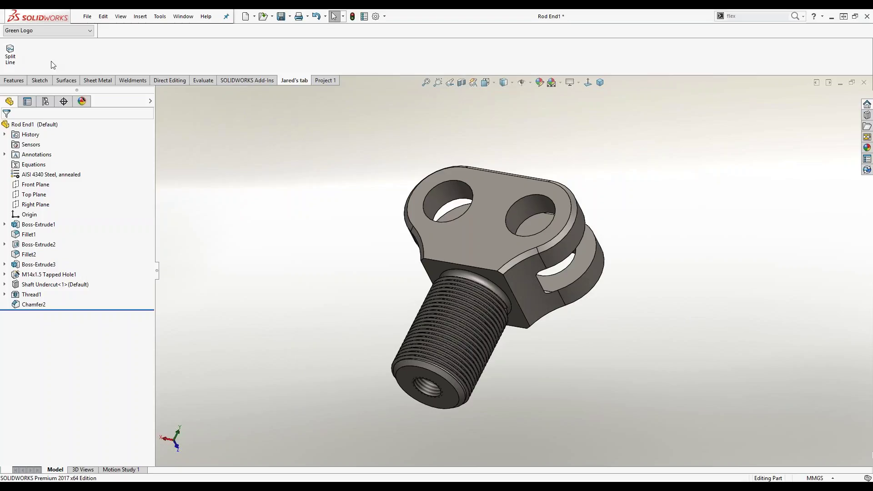
click(325, 82)
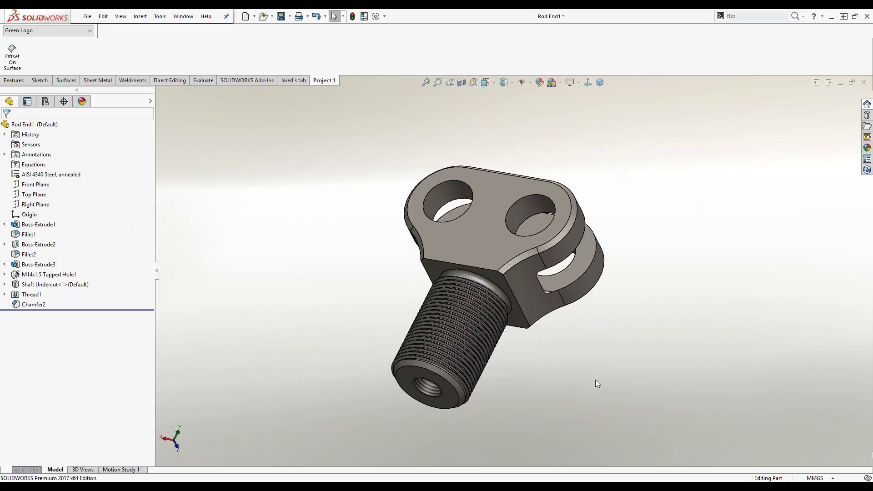
key(alt+Tab)
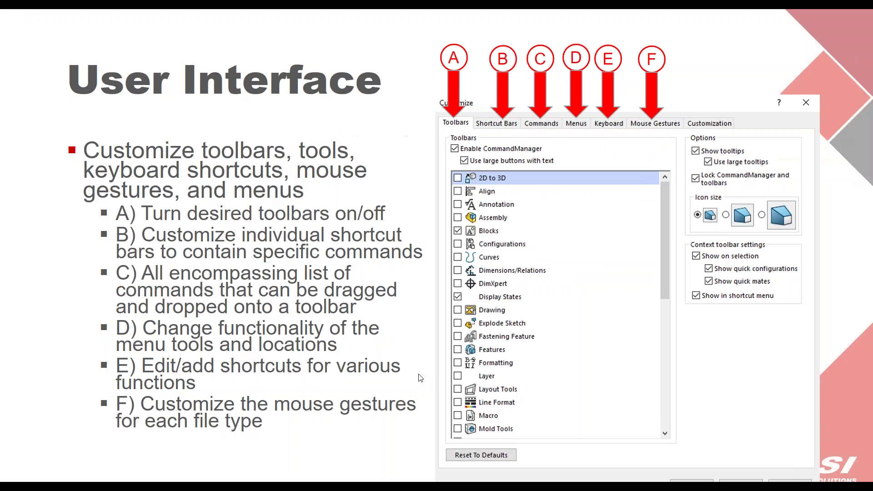
click(460, 319)
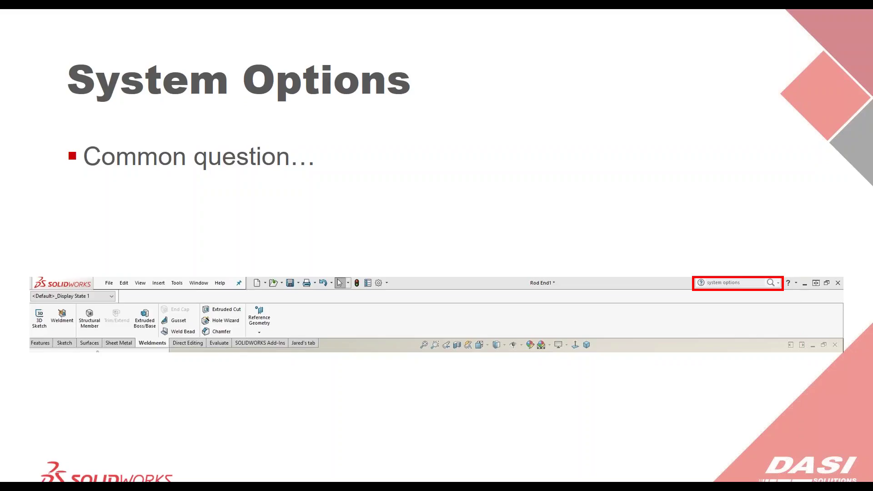
key(Right)
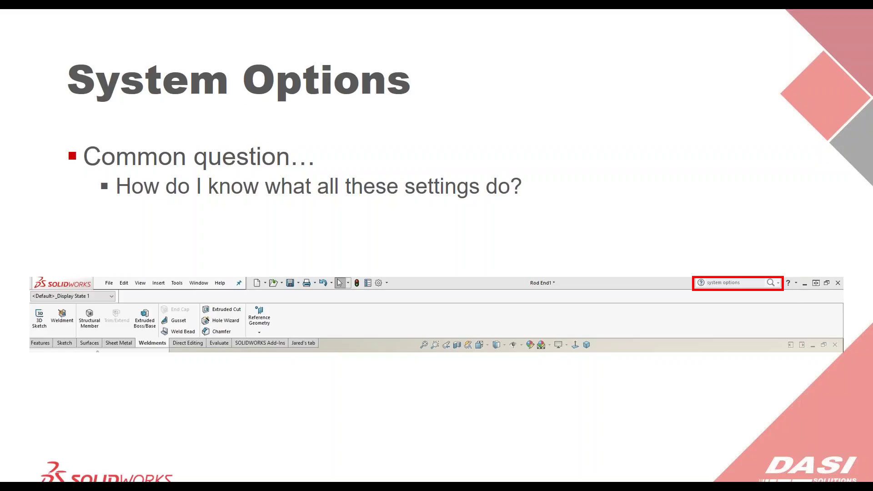
key(Right)
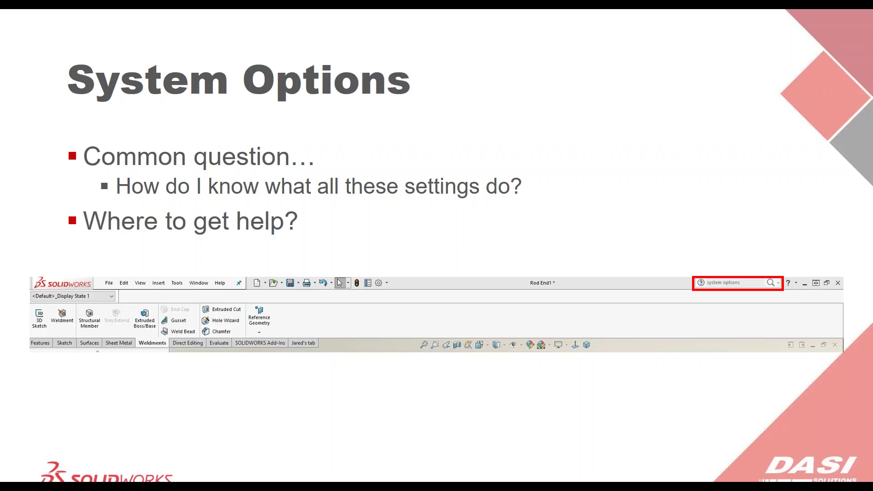
key(Right)
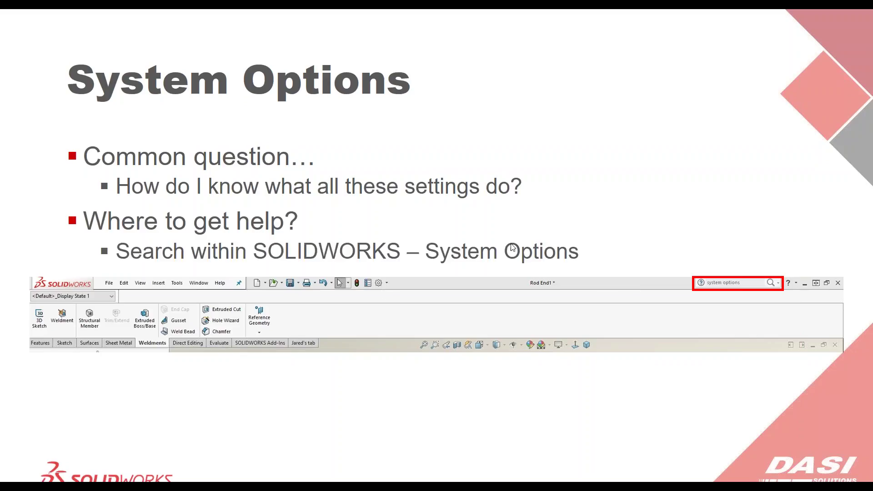
- Switch back to SOLIDWORKS and search SOLIDWORKS Help for "system options"
key(alt+Tab)
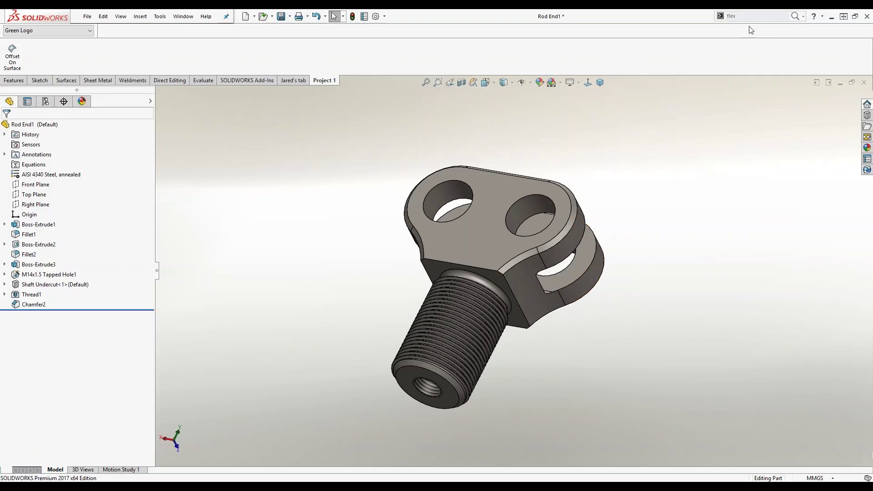
click(804, 16)
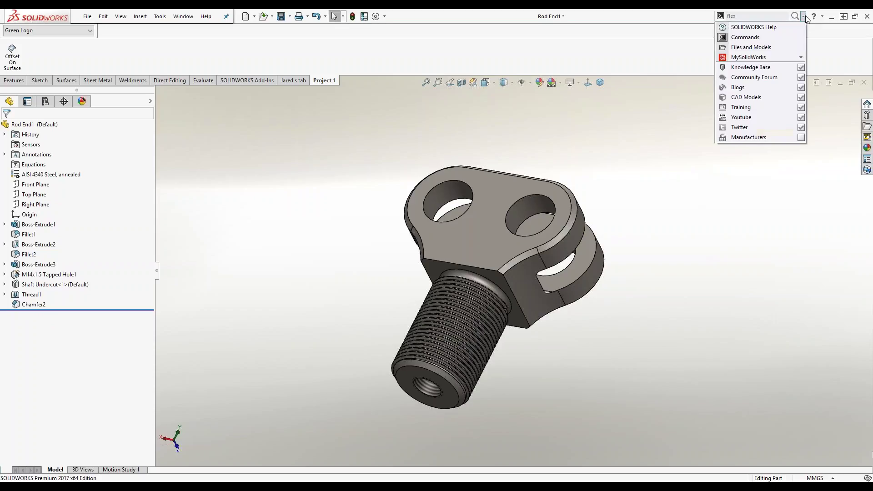
click(755, 27)
click(748, 17)
text(s)
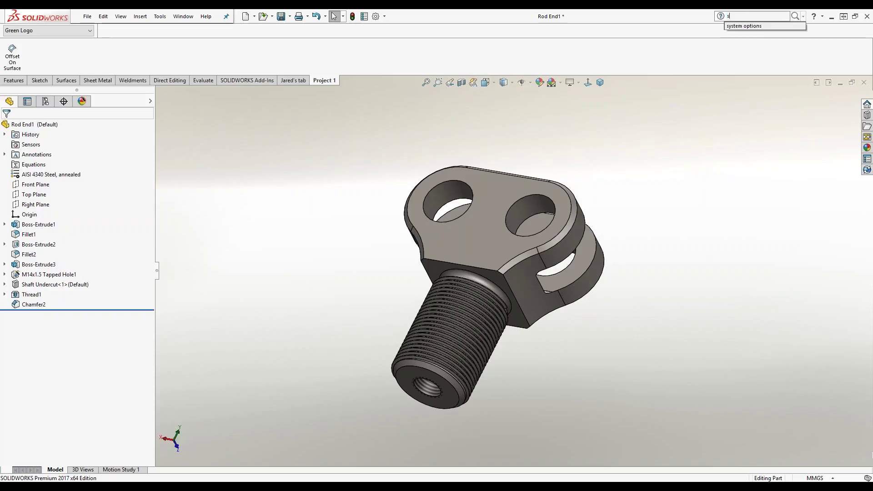
text(ystem options)
key(Return)
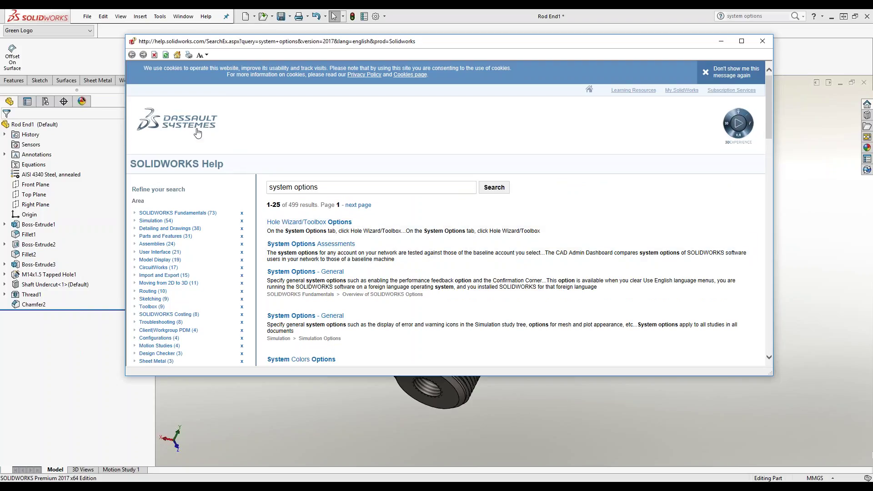
- Open the System Options - General help topic for the 2017 version and read its option descriptions
scroll(194, 132, down, 1)
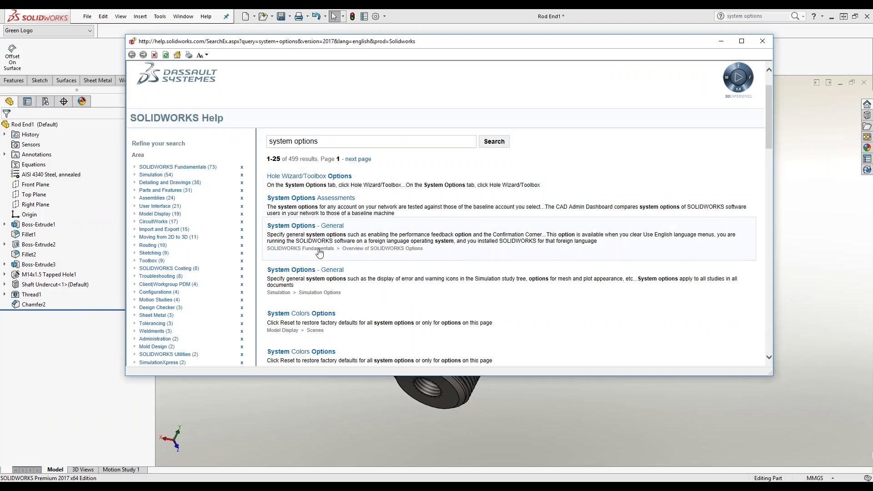
click(306, 227)
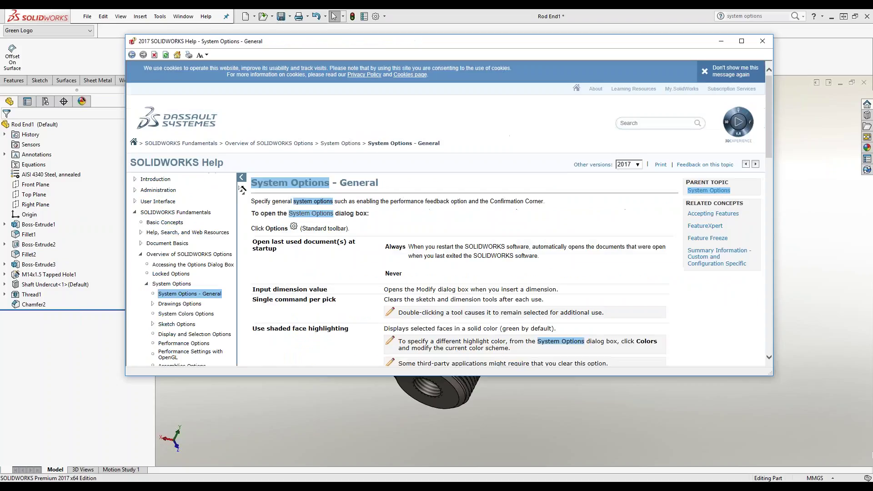
scroll(434, 216, down, 2)
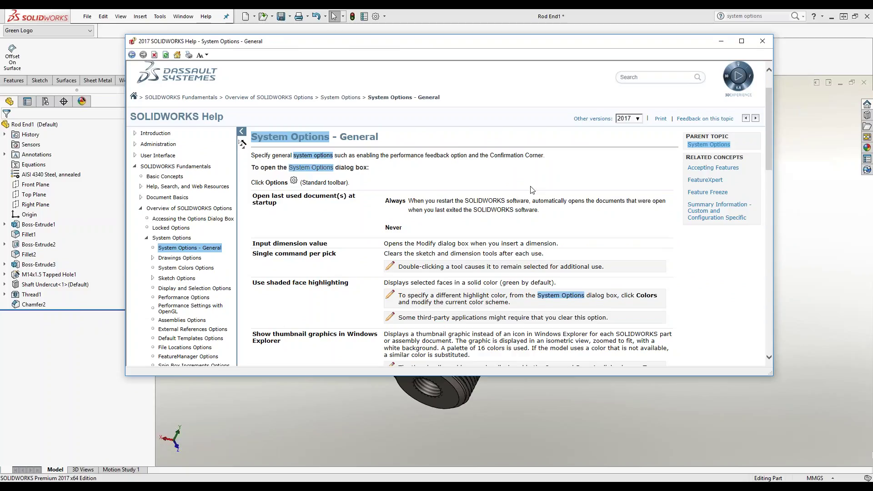
click(638, 119)
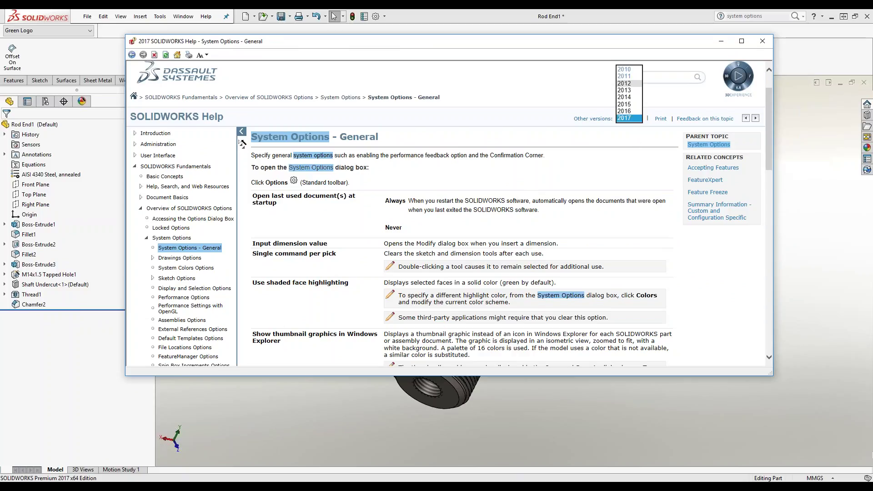
click(623, 119)
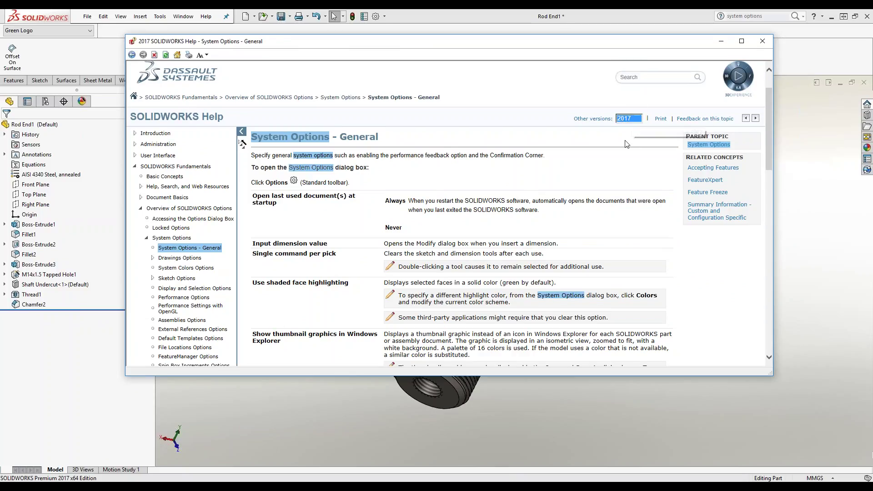
scroll(455, 213, down, 2)
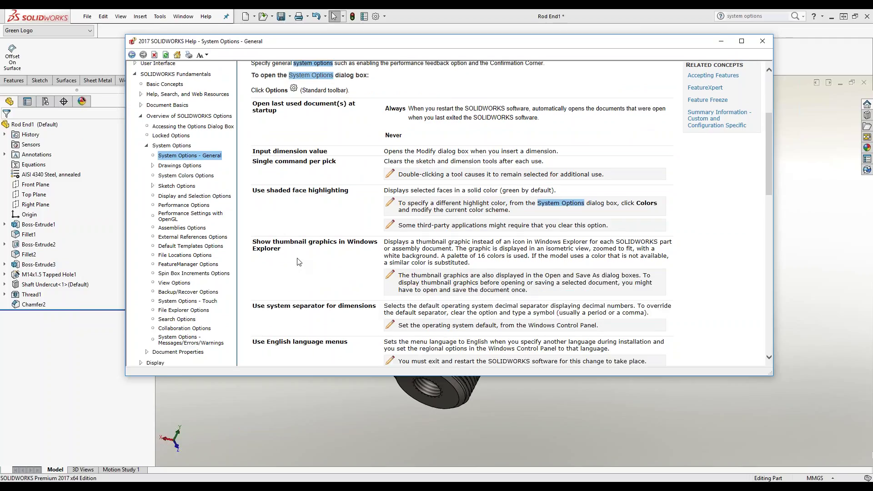
- Skim the System Options - General help topic through the rebuild error and custom property option descriptions
scroll(381, 225, down, 9)
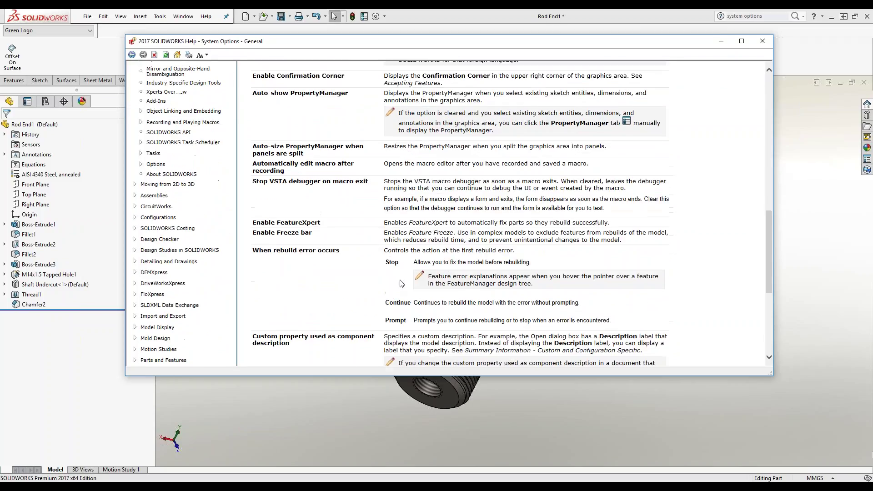
scroll(377, 283, up, 10)
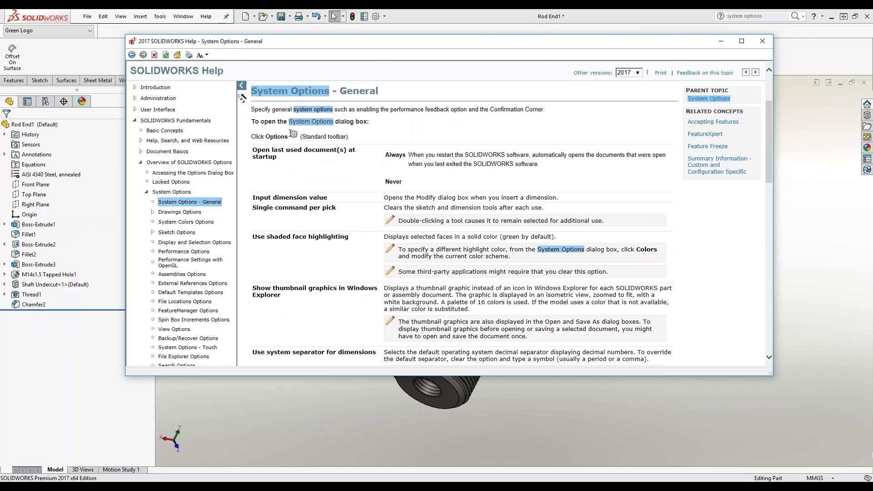
scroll(374, 226, down, 3)
scroll(374, 226, up, 3)
scroll(191, 260, down, 1)
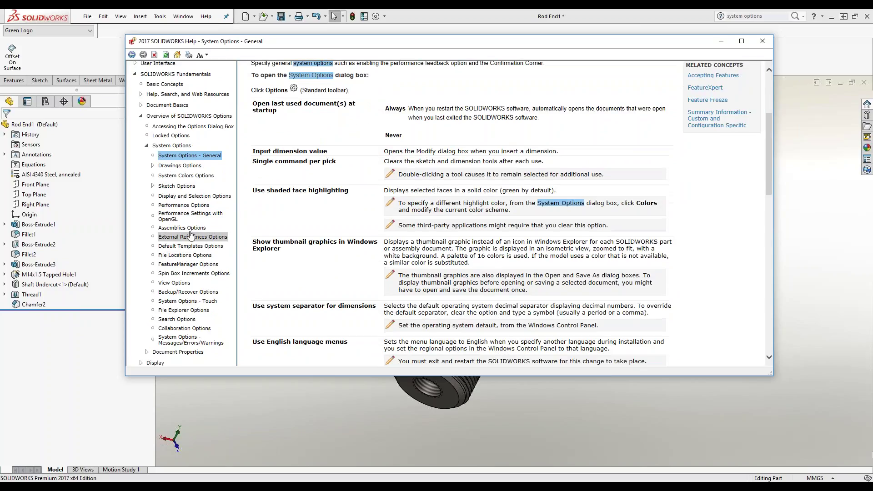
- View the Performance Settings with OpenGL help topic and the Drawings Options topic with its option descriptions
click(190, 216)
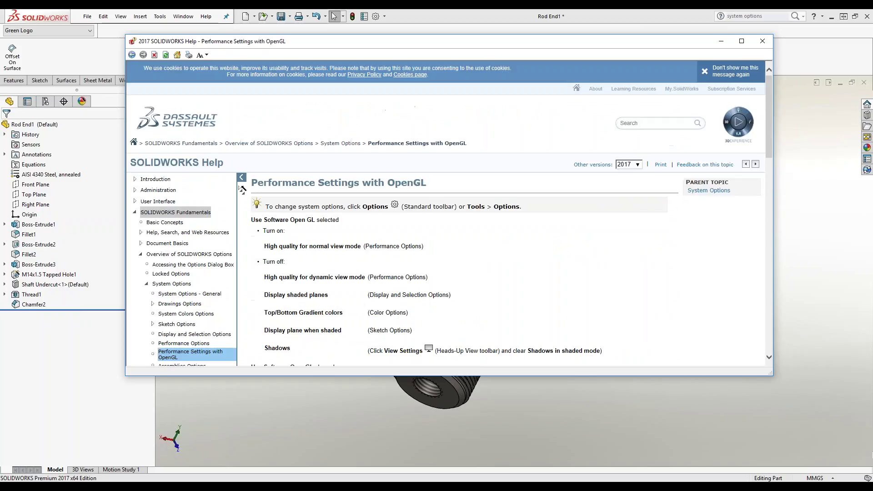
scroll(193, 242, down, 2)
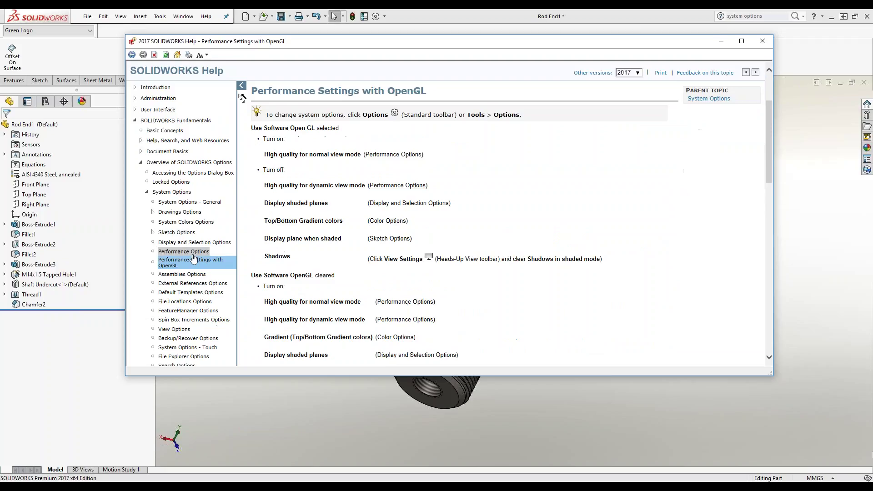
click(188, 212)
scroll(187, 182, down, 4)
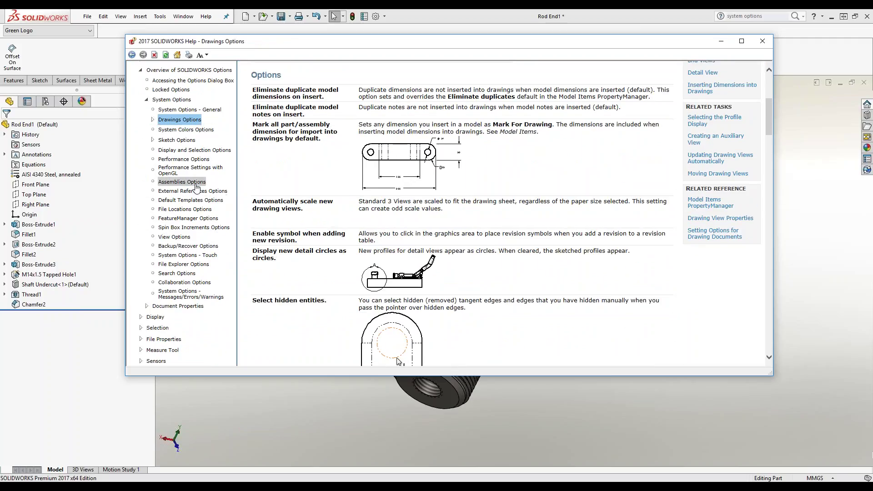
scroll(196, 186, up, 3)
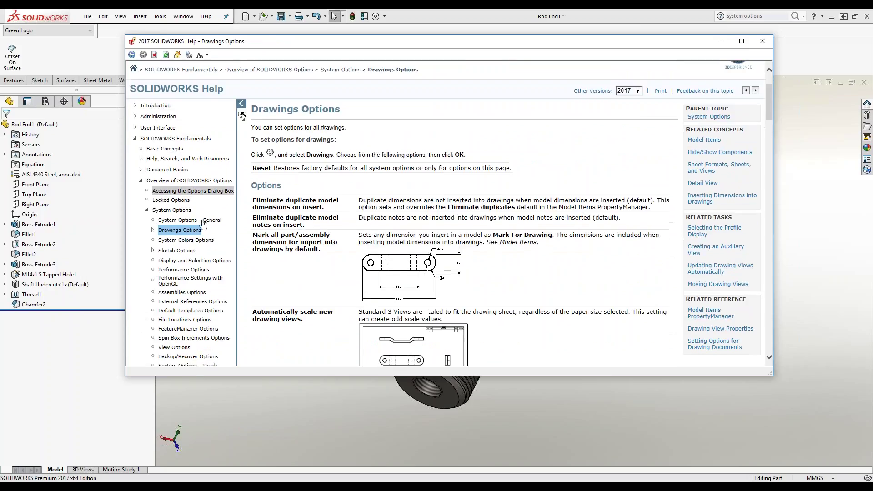
scroll(197, 209, down, 2)
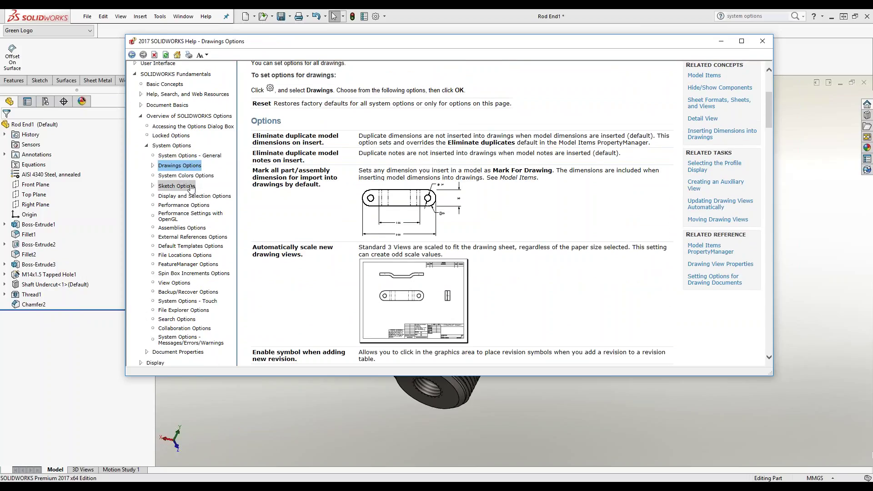
- Open the Performance Options help topic and read its descriptions through to the end of the page
click(192, 206)
scroll(371, 232, down, 3)
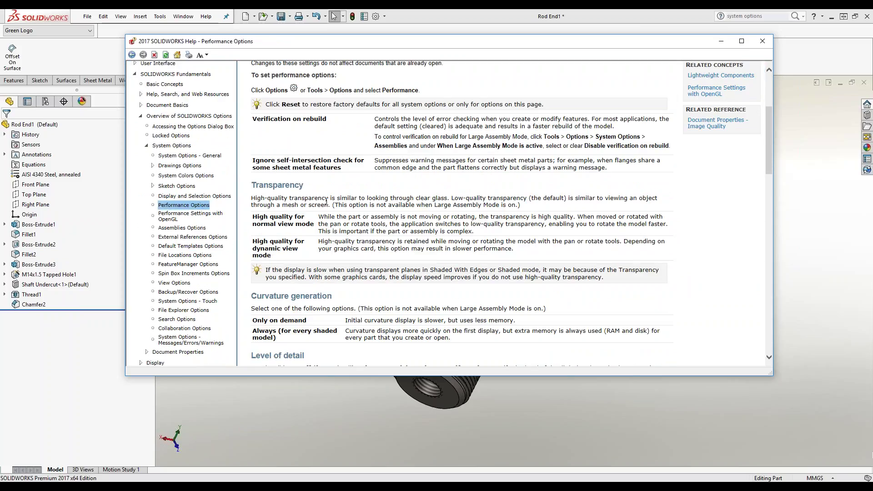
scroll(295, 282, down, 1)
scroll(264, 284, down, 2)
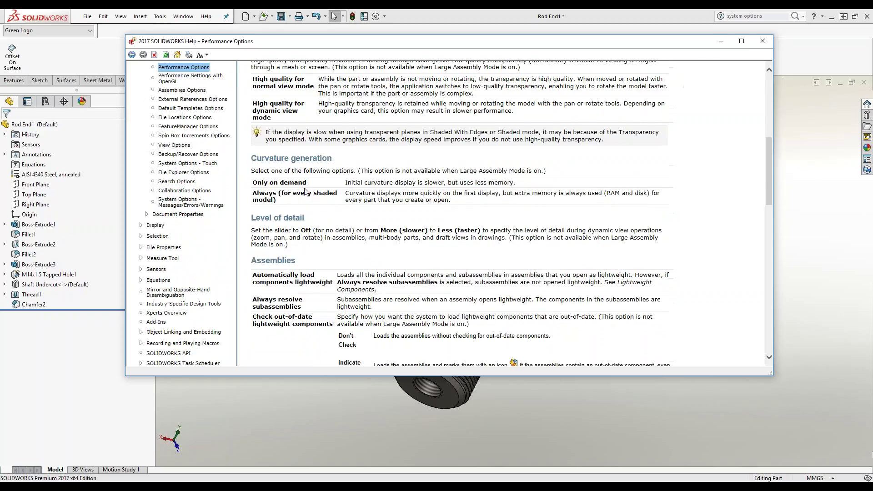
scroll(416, 192, down, 1)
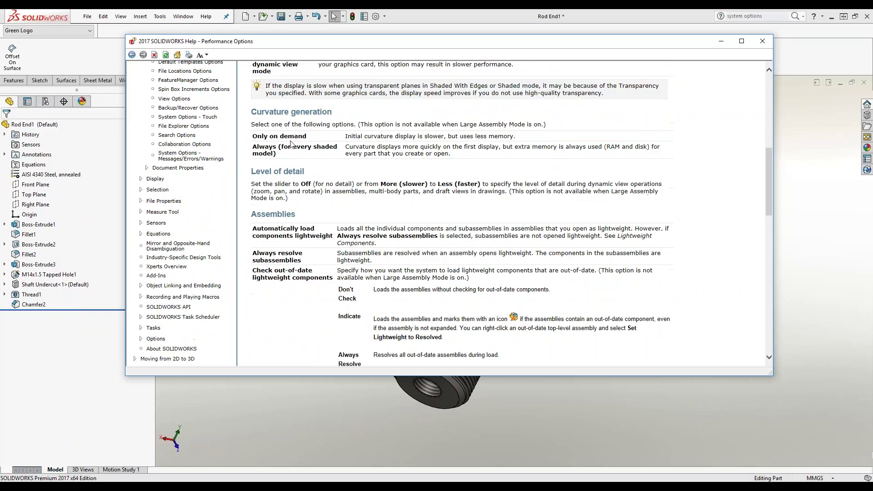
scroll(303, 220, down, 13)
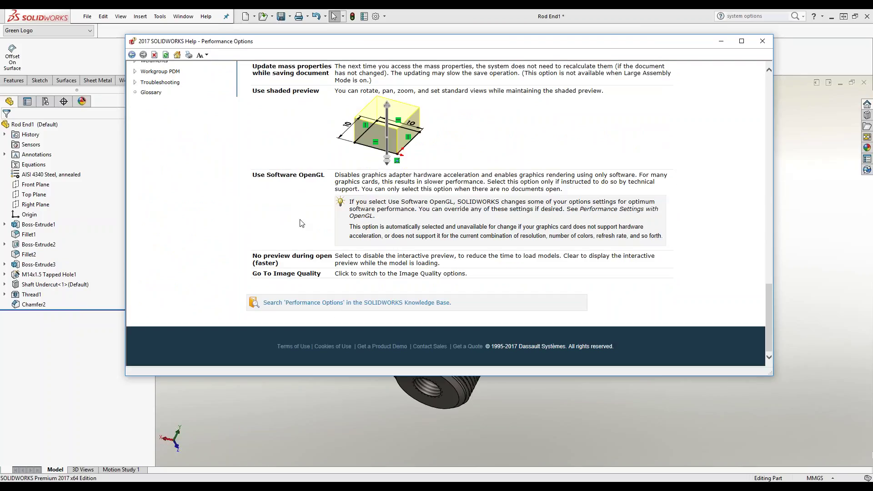
- Highlight the "No preview during open (faster)" entry and return to the Transparency section of the Performance Options topic
drag(253, 257, 301, 267)
click(287, 266)
scroll(392, 183, up, 15)
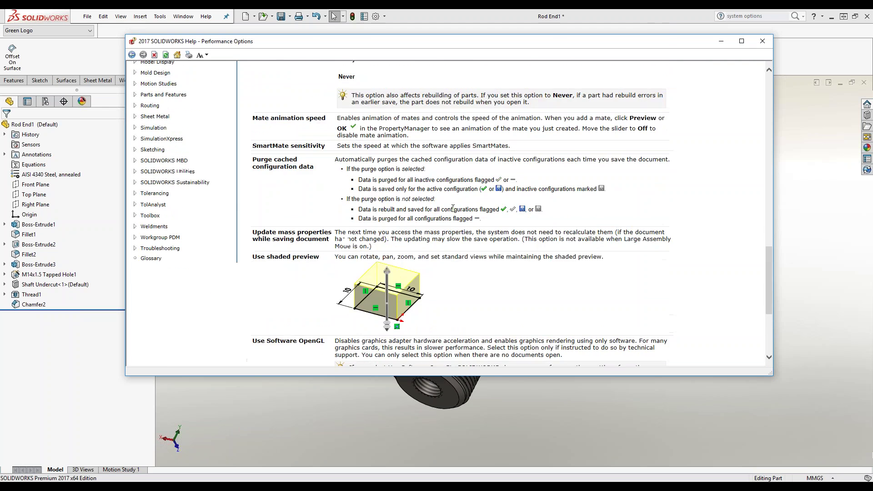
scroll(450, 213, up, 10)
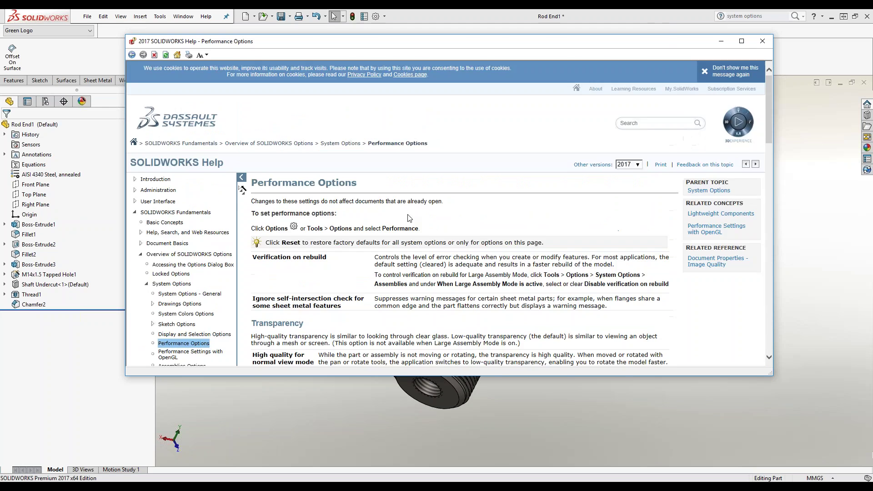
scroll(450, 214, down, 3)
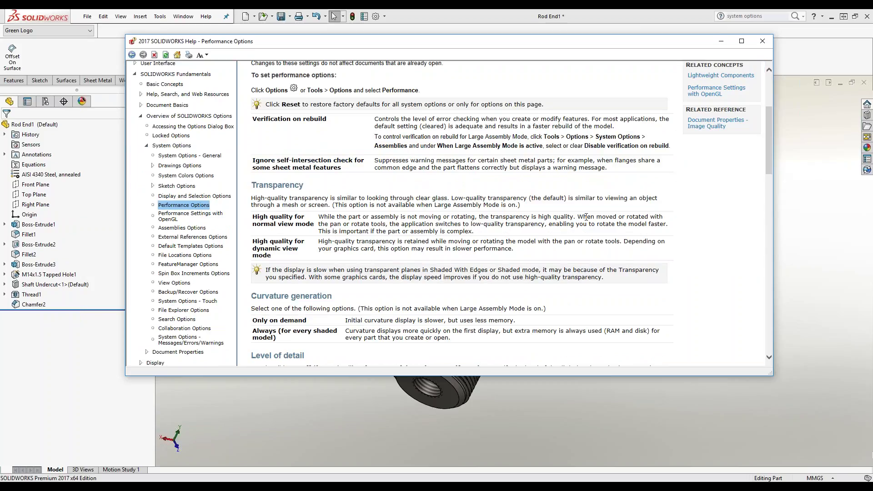
- Minimize the help window and open the System Options on the General page
click(721, 42)
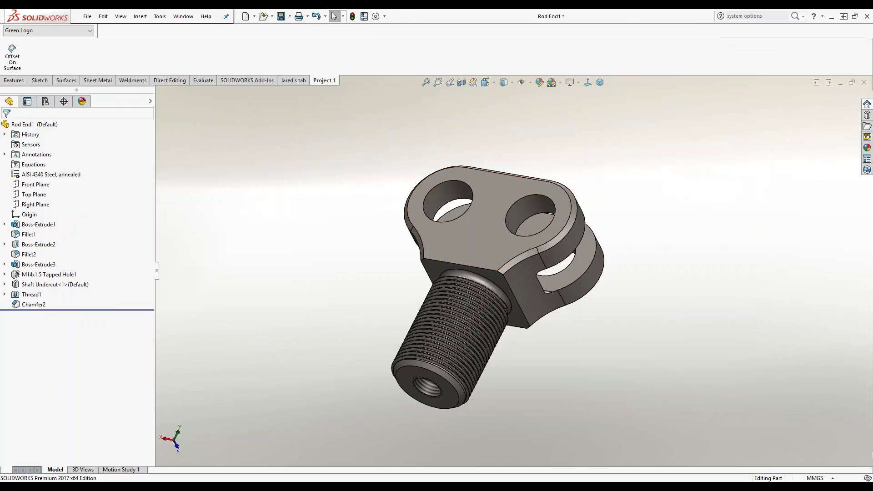
click(376, 17)
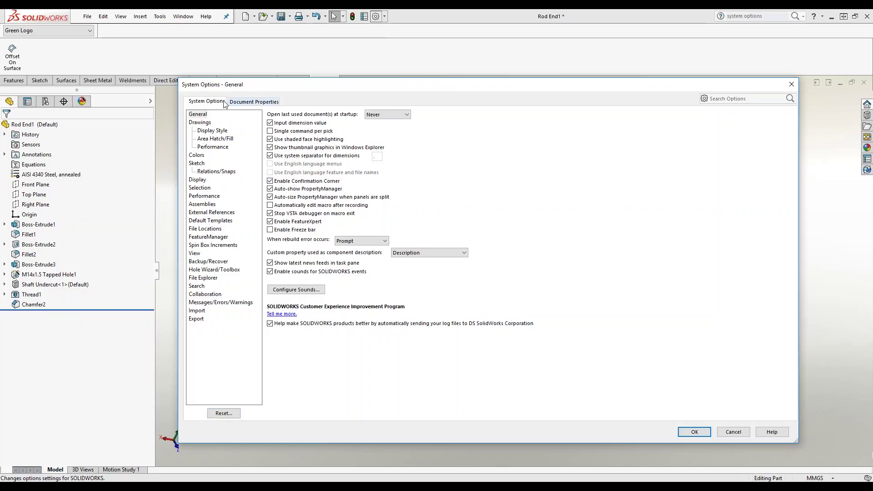
click(233, 102)
click(223, 105)
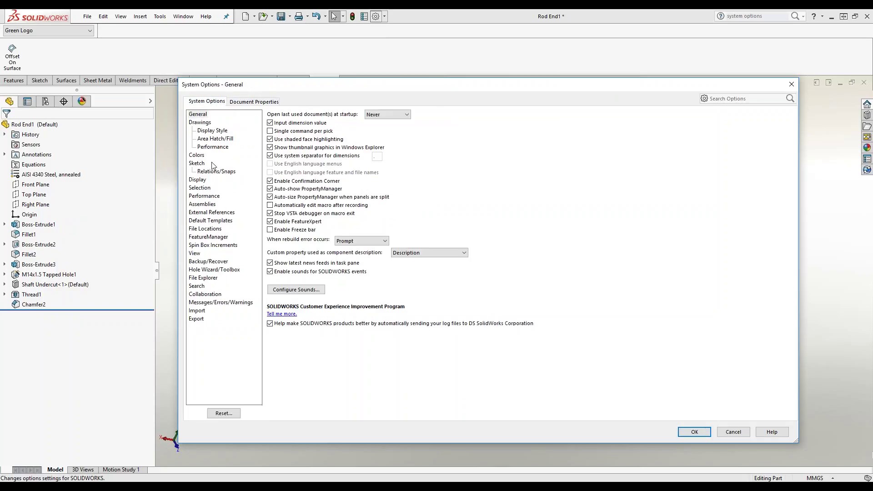
- Review the Drawings, Display Style, Colors and Sketch pages of the system options, and cancel without changes
click(203, 123)
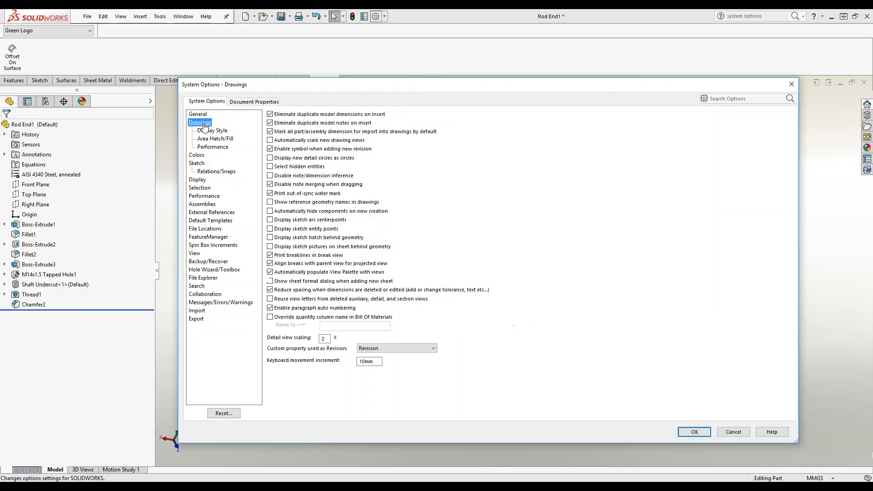
click(207, 132)
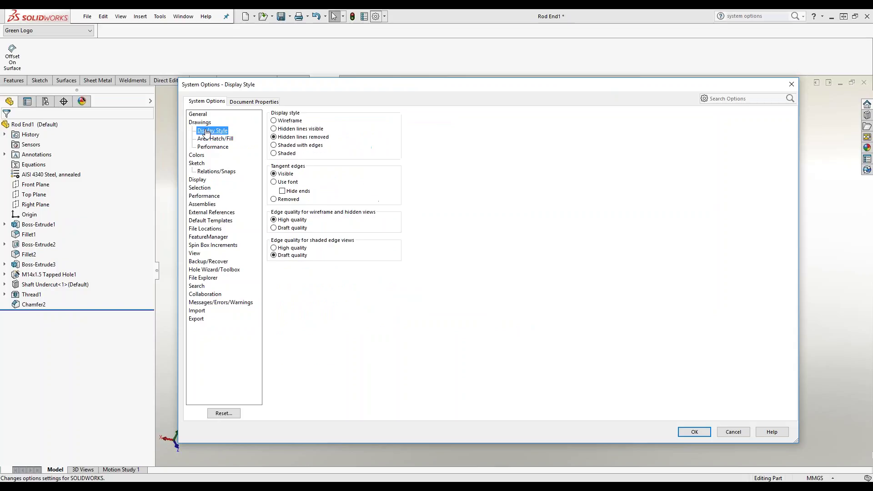
click(198, 155)
click(198, 163)
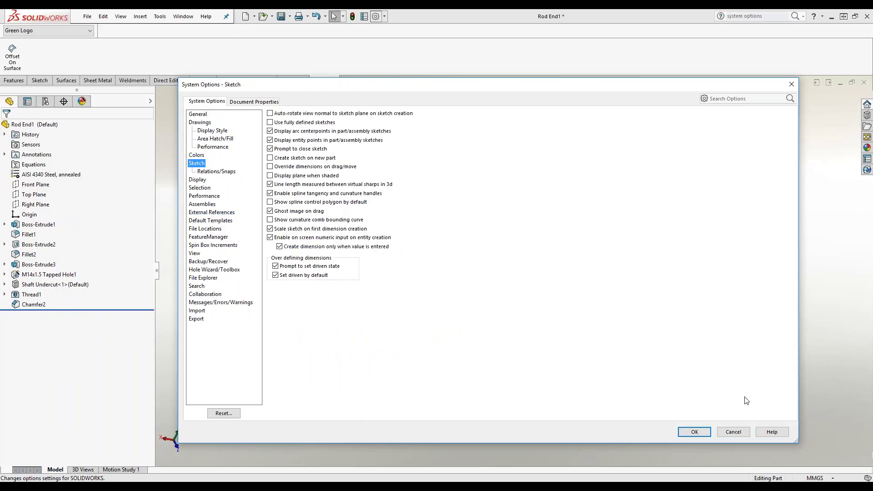
click(728, 431)
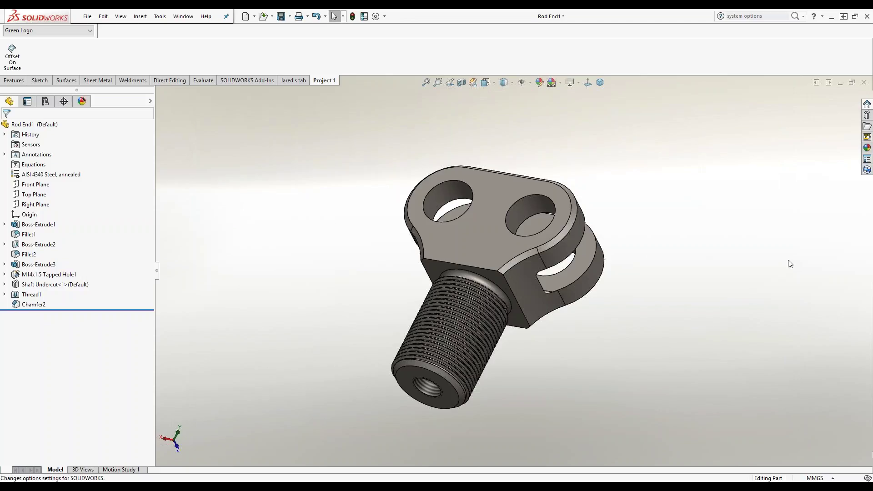
- Switch to the PowerPoint slide show "Customizing Solidworks - 1-25-17"
key(alt+Tab)
key(alt+Tab)
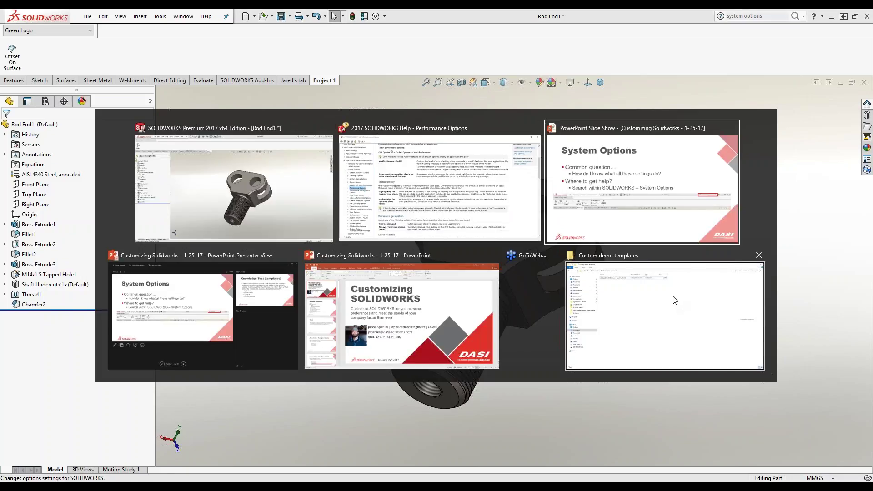